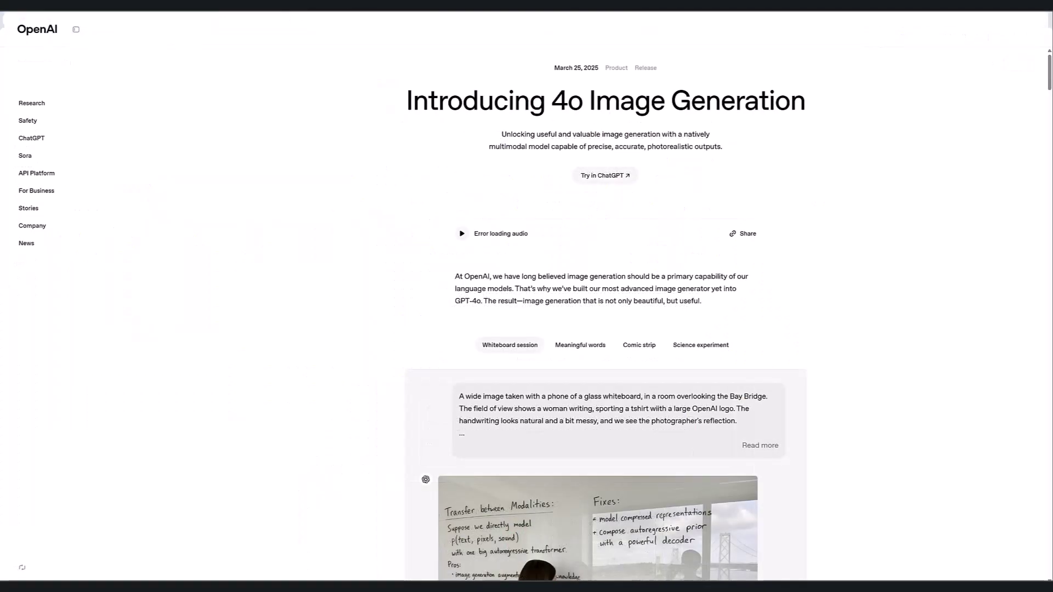
Ask ChatGPT for an image with a 'Favourite Things' title and ten numbered items.
scroll(606, 307, "down", 1)
scroll(606, 306, "down", 5)
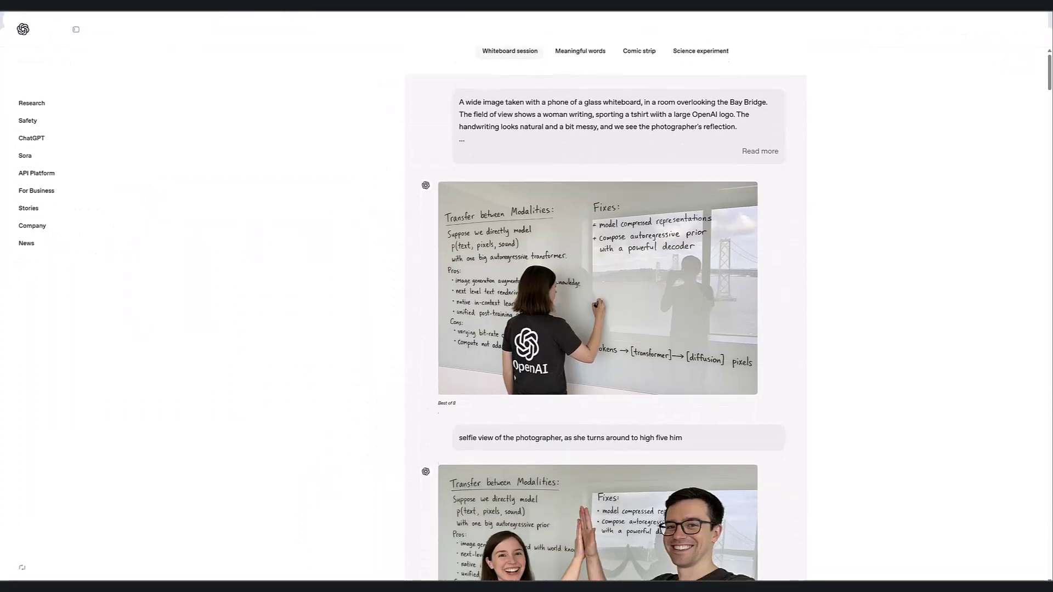
scroll(606, 307, "down", 3)
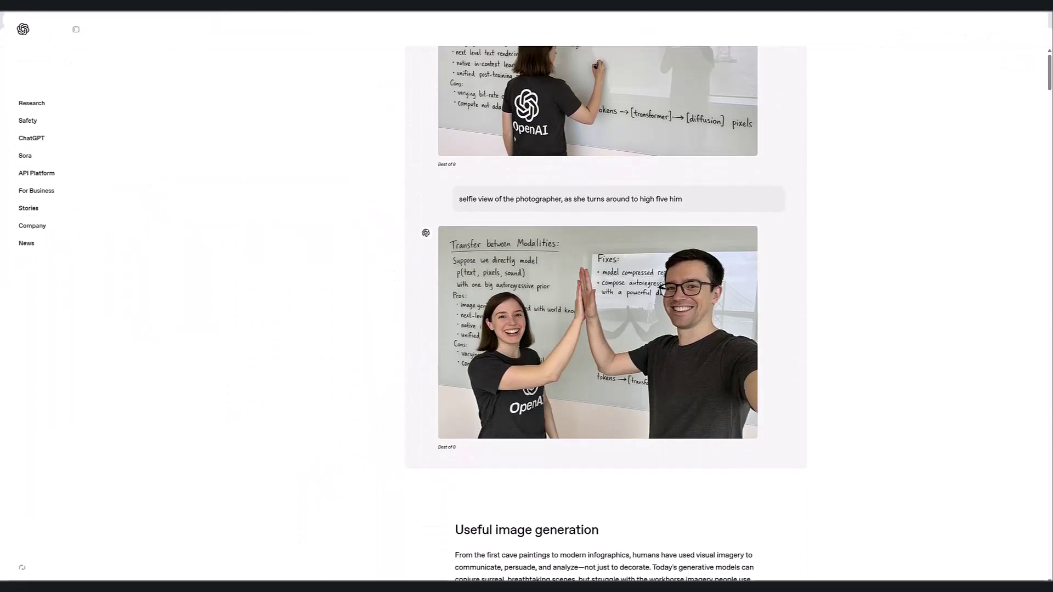
scroll(605, 307, "down", 5)
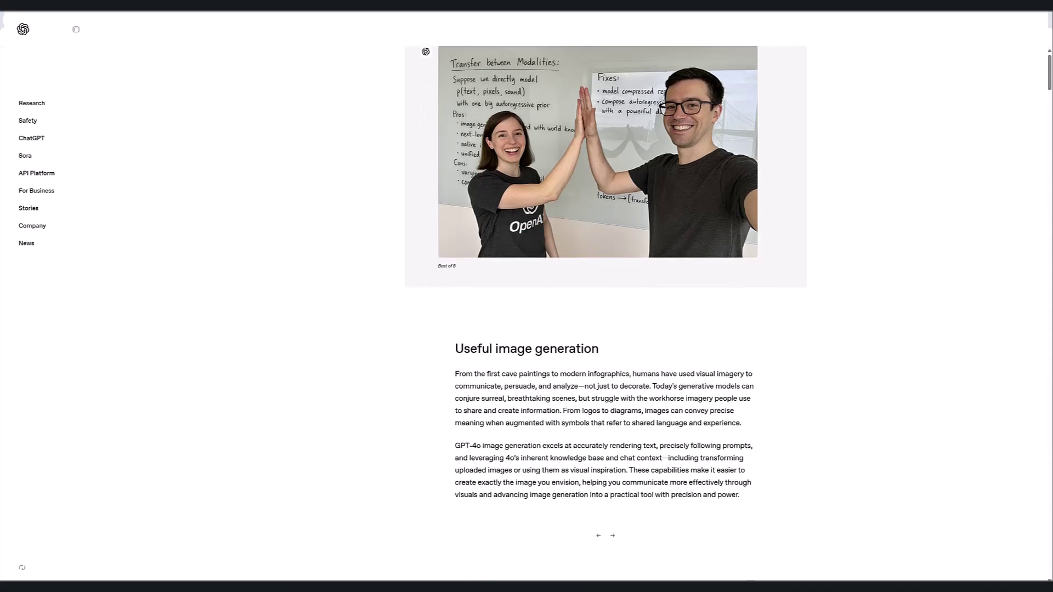
scroll(606, 307, "down", 6)
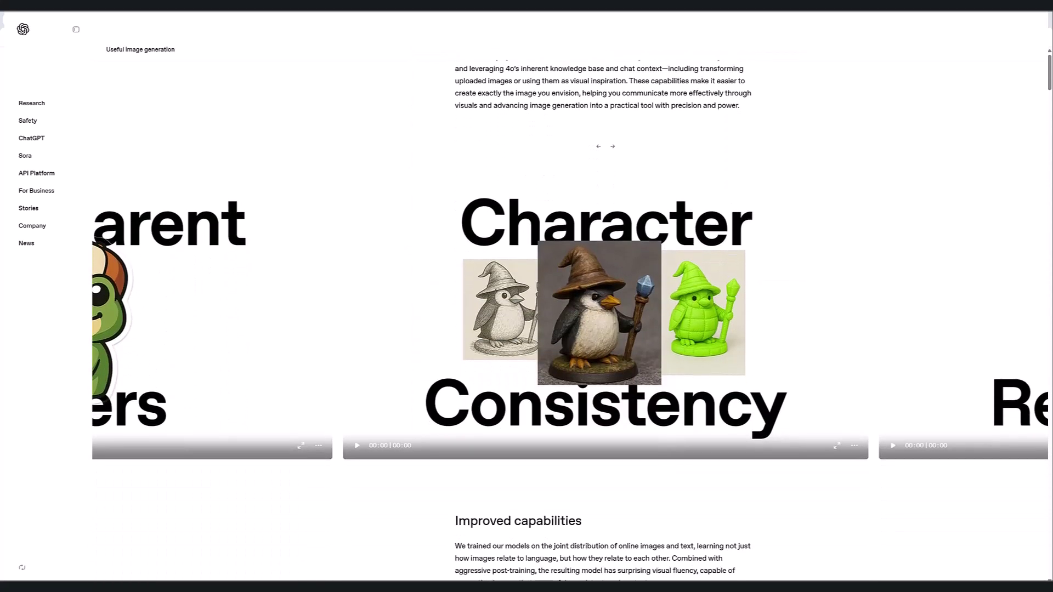
scroll(606, 307, "down", 10)
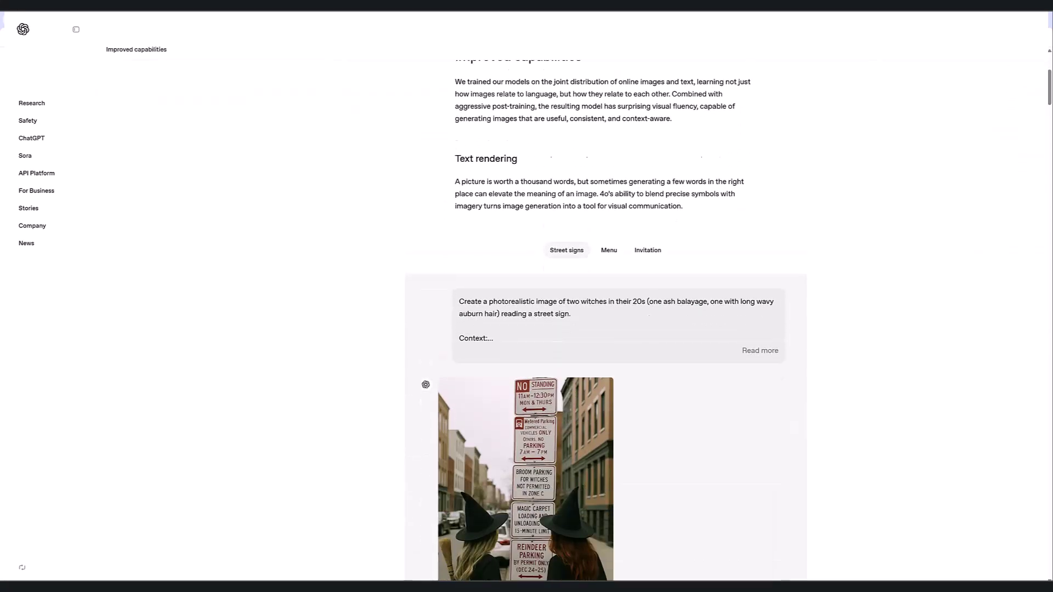
scroll(606, 307, "down", 3)
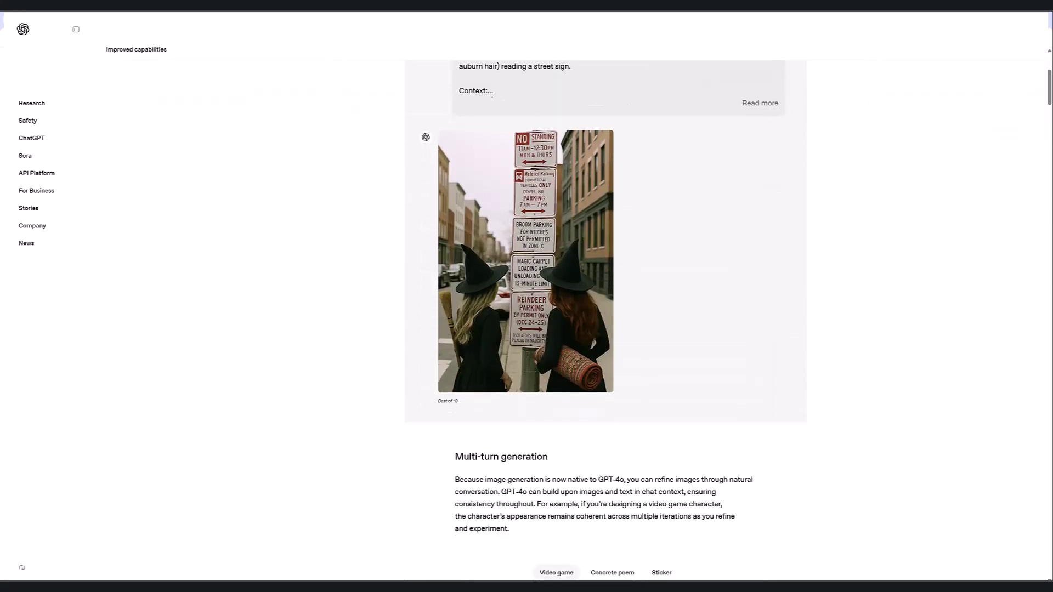
scroll(606, 307, "up", 2)
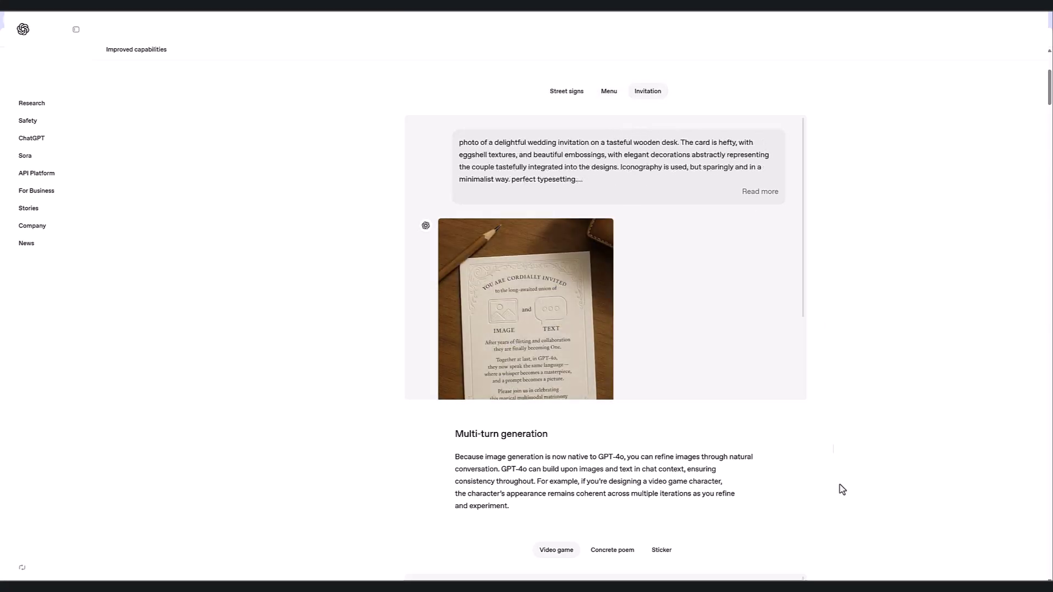
scroll(840, 493, "down", 7)
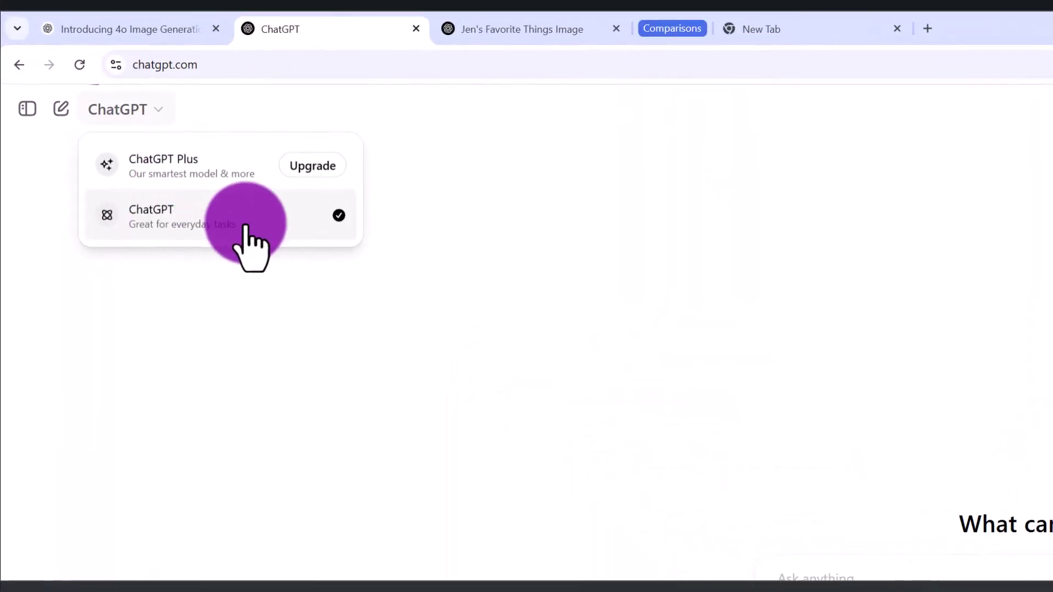
left_click(805, 568)
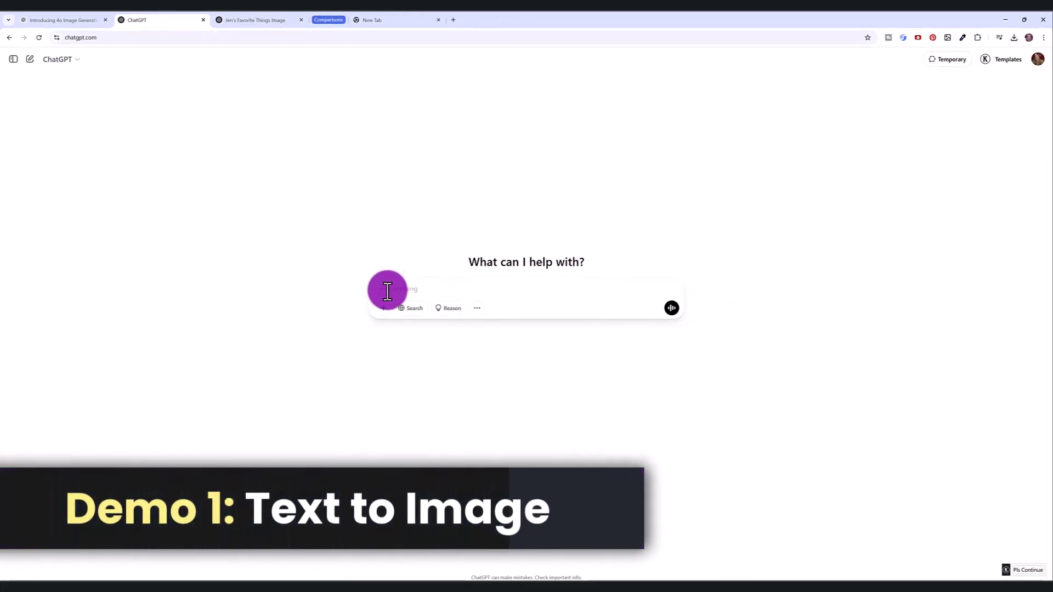
type("create a")
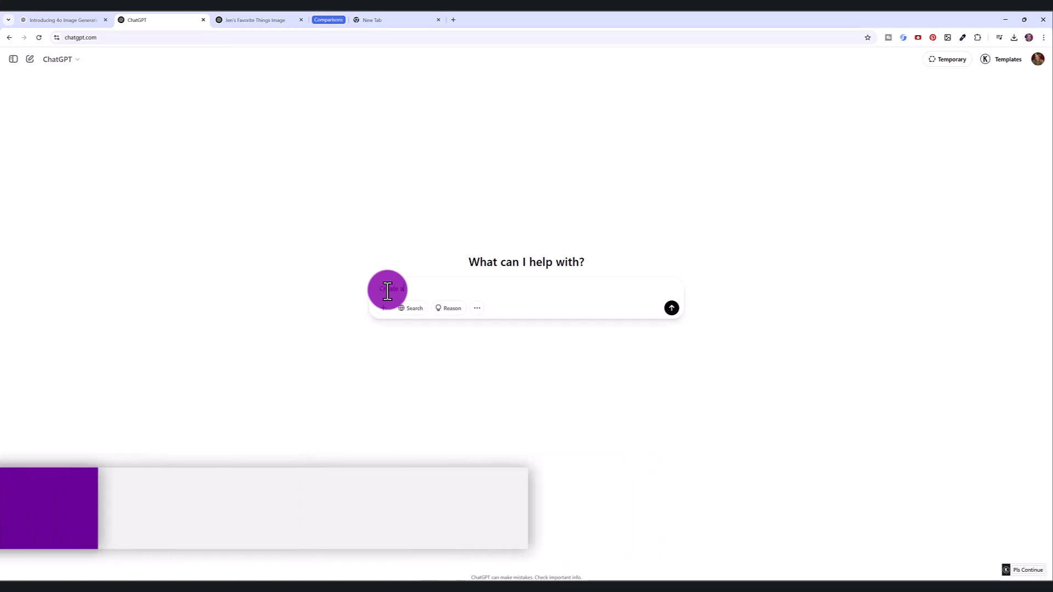
type("n image that contains the following")
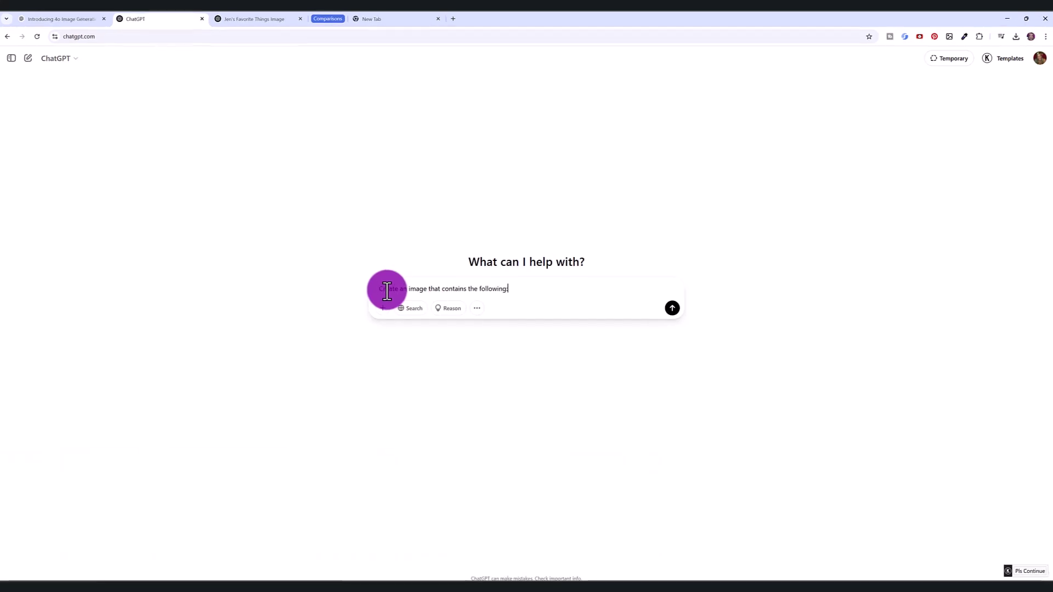
type(": 1. Title at the top that says \"Jen's Favourite Things\" 2. A purple circle 3. Pink musical note 4. Green ukelele 5. A christmas tree 6. Pile of books 7. Coffee cup 8. swimming pool 9. camping tent 10. The word \"Family\" written in cursive")
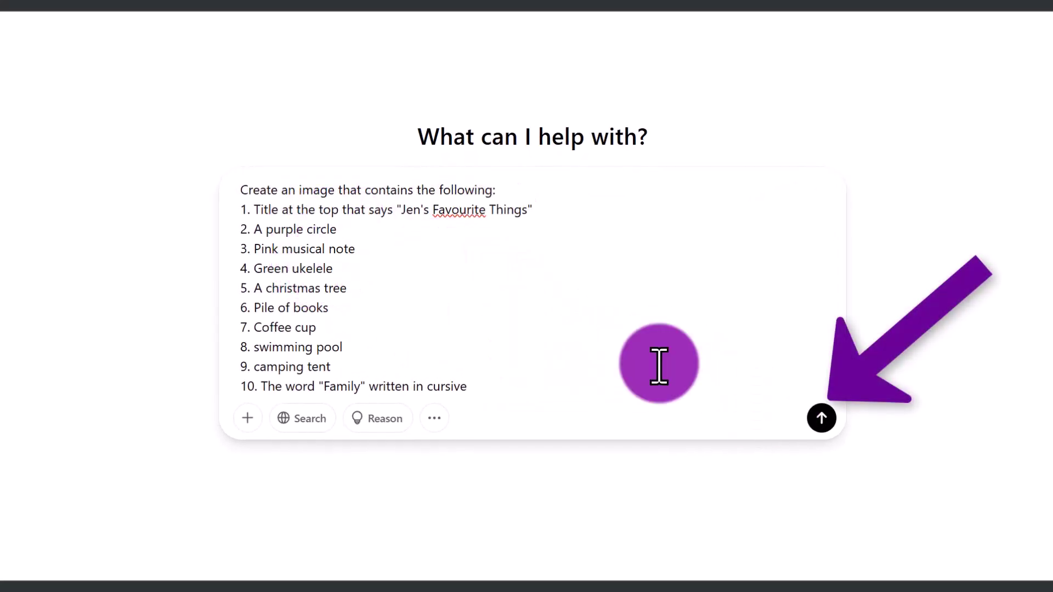
left_click(821, 418)
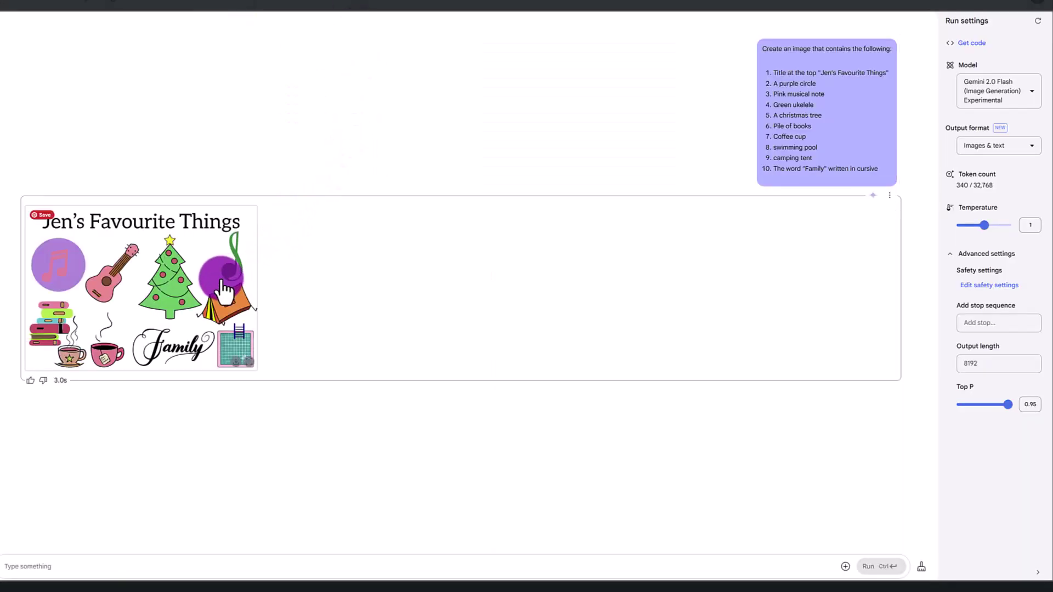
Enlarge Gemini's favourite-things image to full size in AI Studio.
left_click(238, 327)
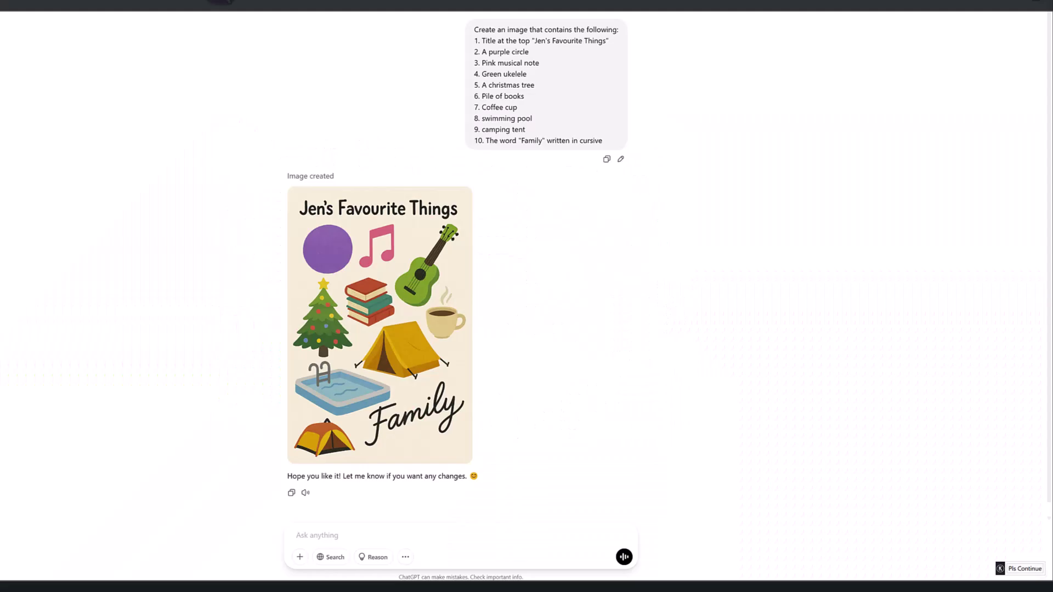
left_click(379, 324)
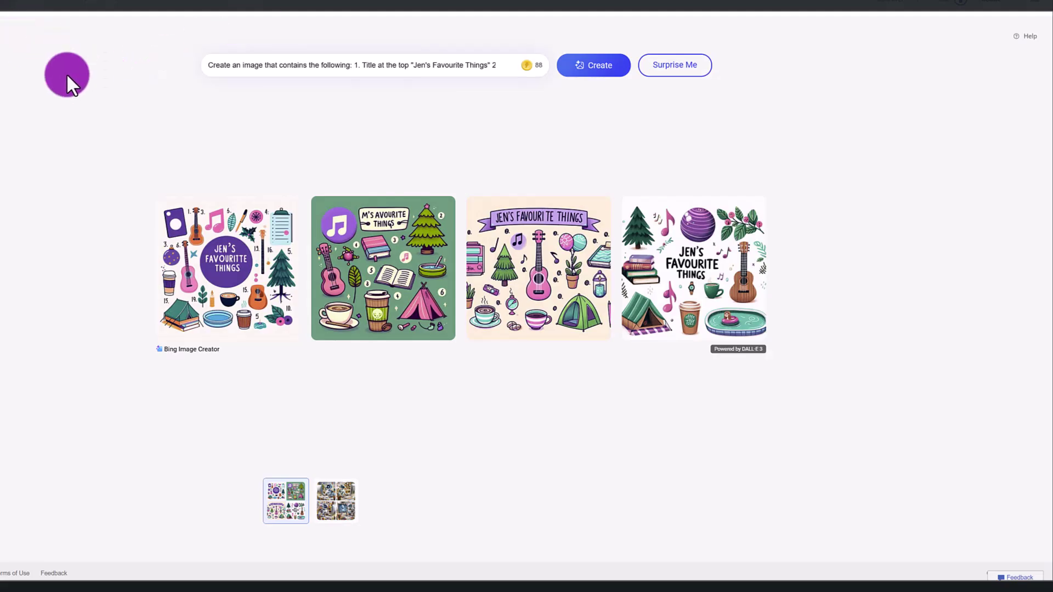
Enlarge the third, second and fourth Bing results in turn to compare them.
left_click(546, 255)
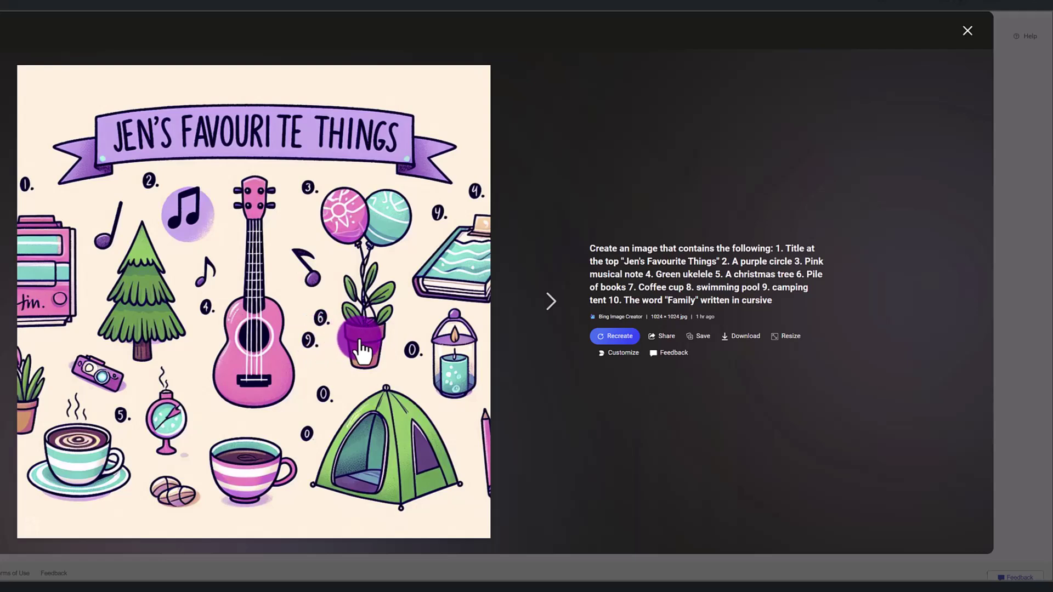
key("Escape")
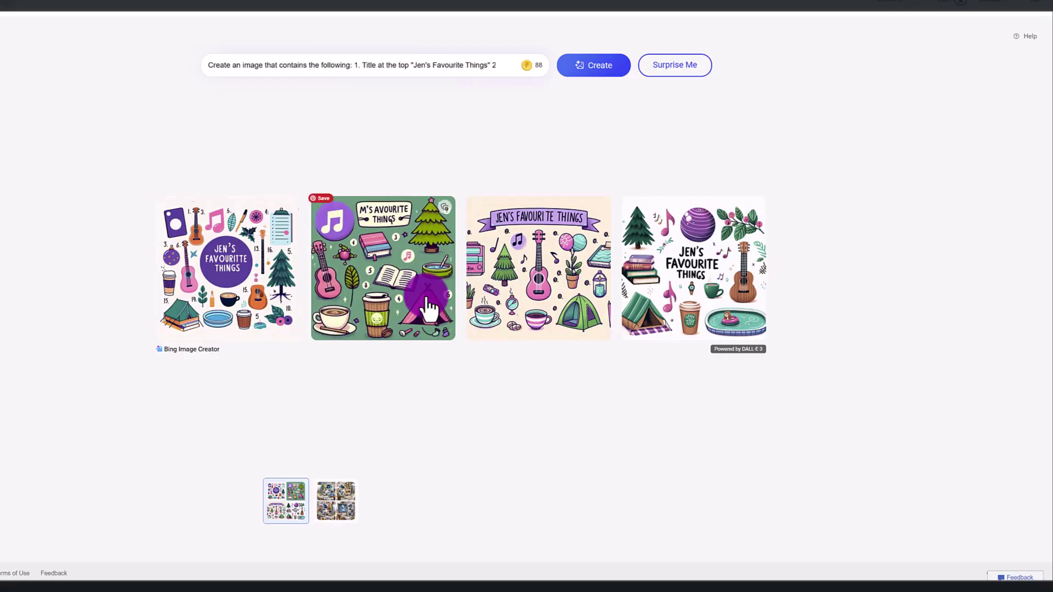
left_click(379, 236)
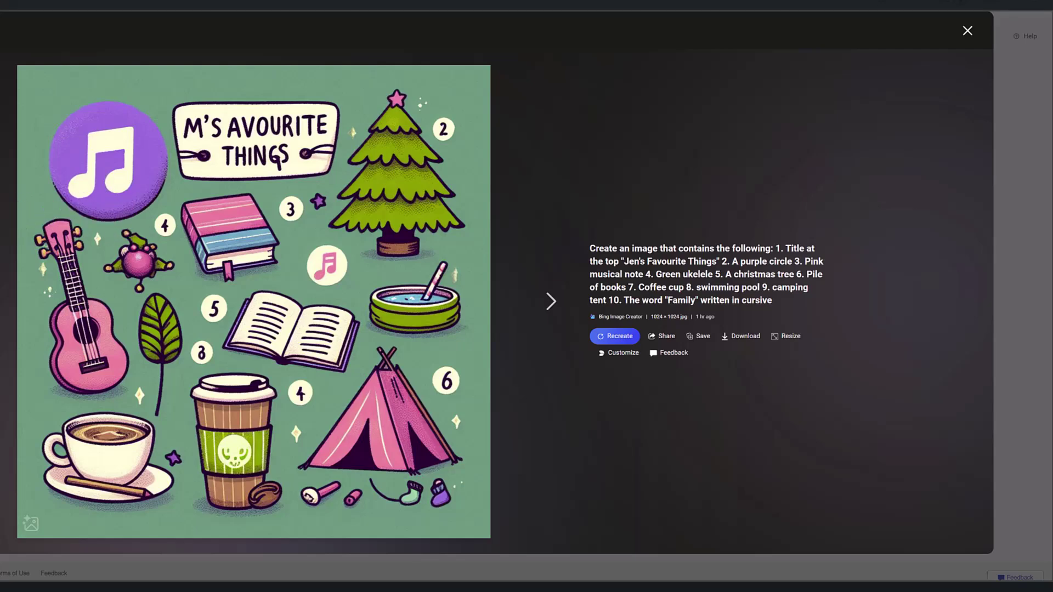
key("Escape")
left_click(666, 263)
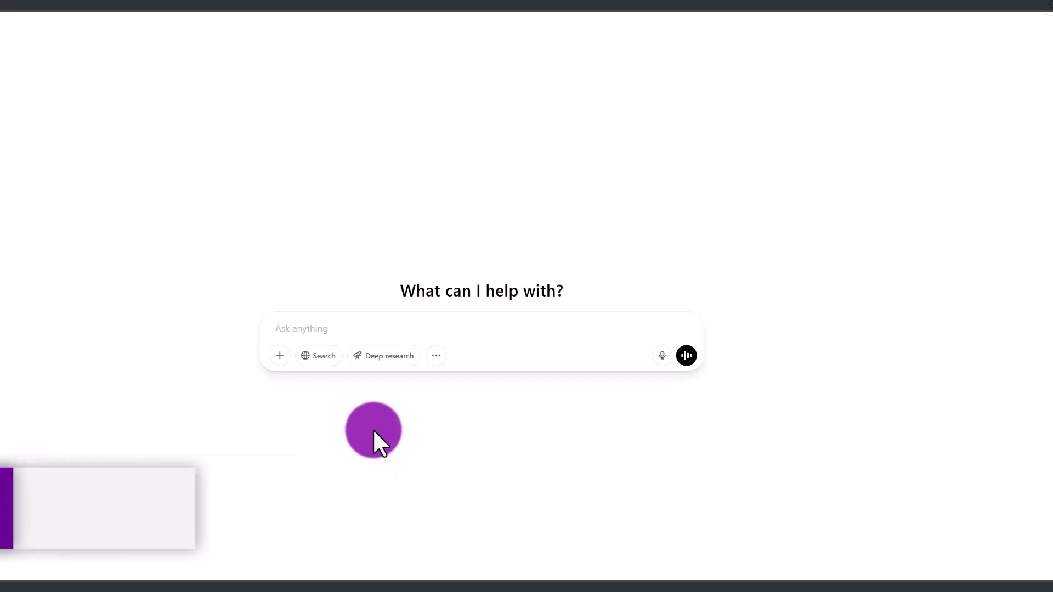
Attach the hand-drawn sketch and ask to convert it into a 3D cartoon, keeping colours and shape.
left_click(279, 357)
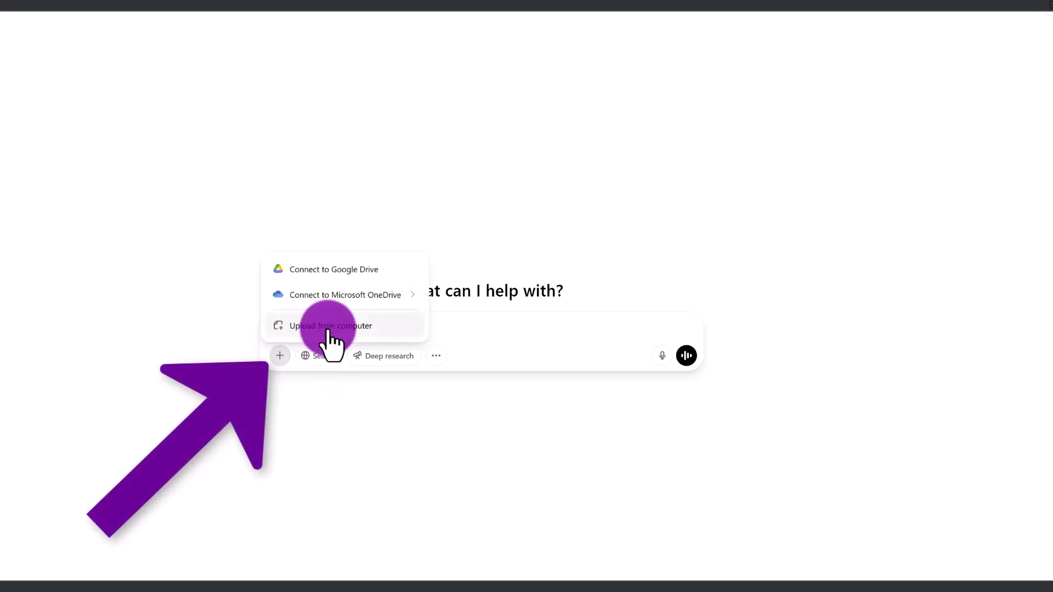
left_click(360, 326)
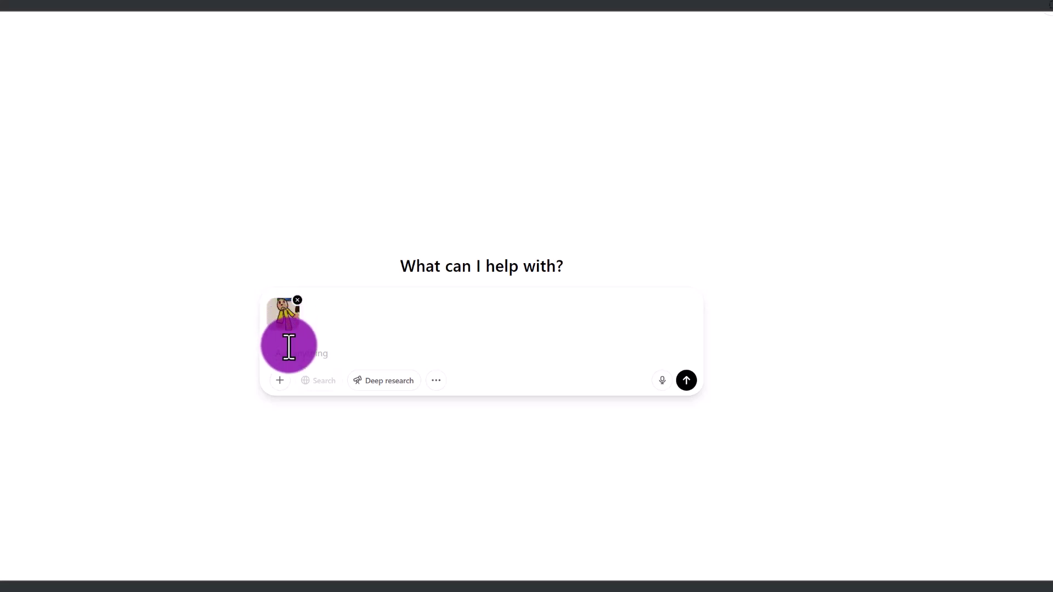
type("d")
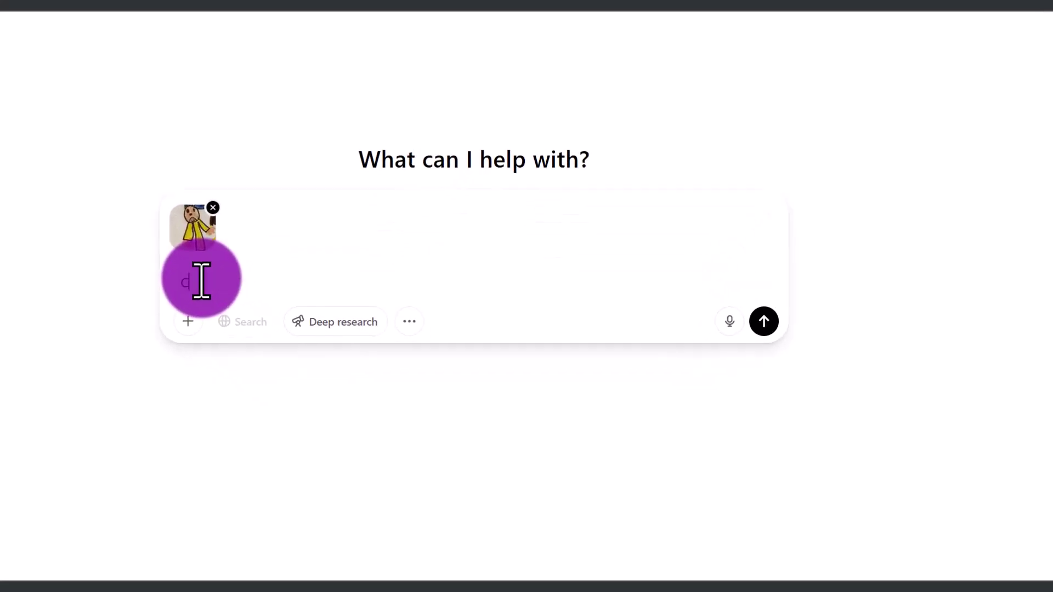
type("onvert into a 3")
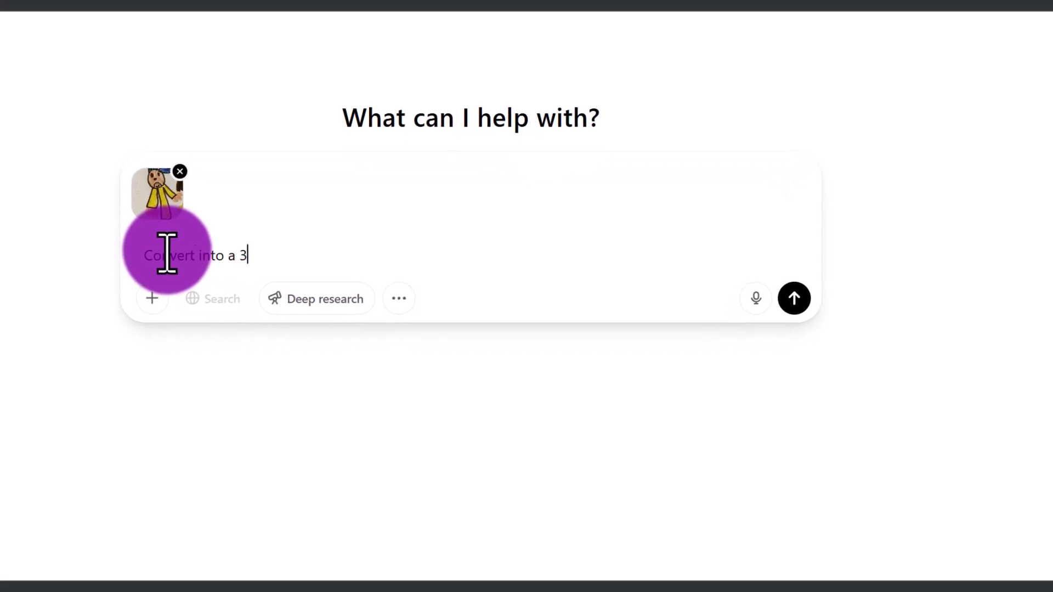
type("d cartoon. Ke")
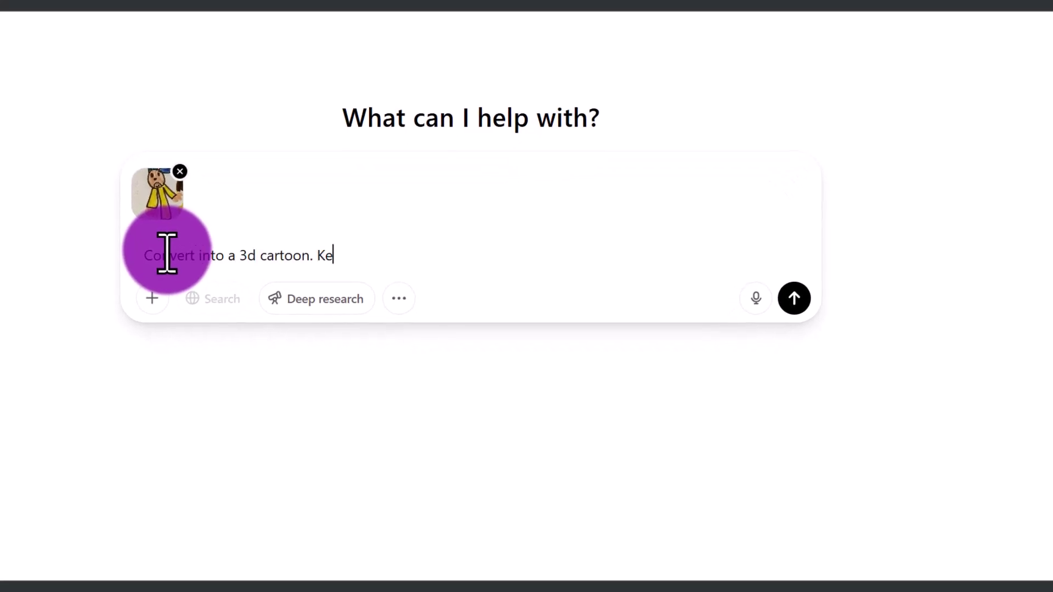
type("ep colours the same and shape. Stick to the original design as much as possible.")
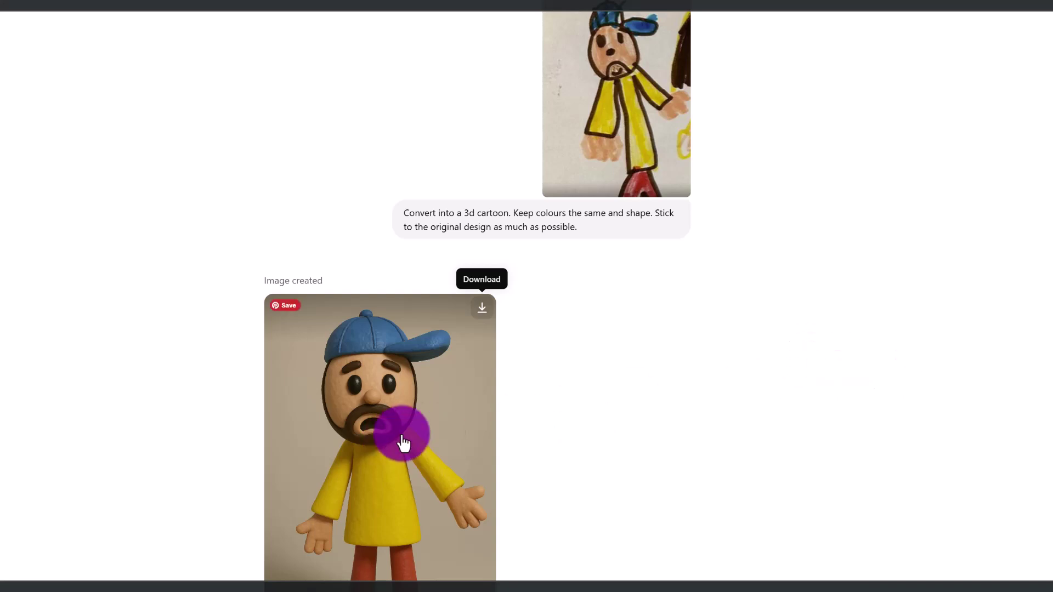
Download the clay-style 3D cartoon and view it in a narrowed Photos window beside the chat.
left_click(483, 310)
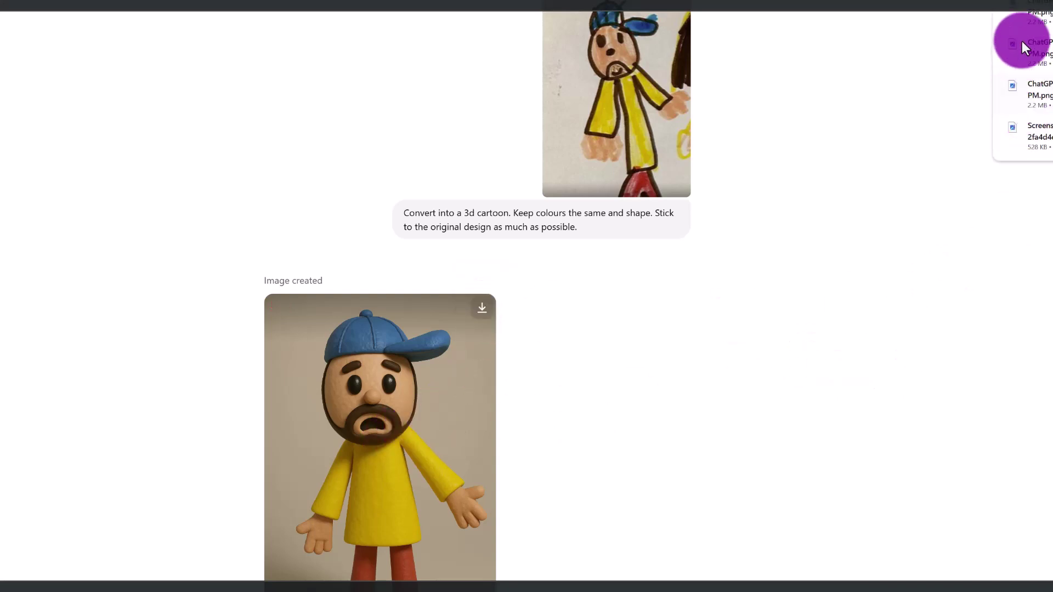
left_click(1024, 23)
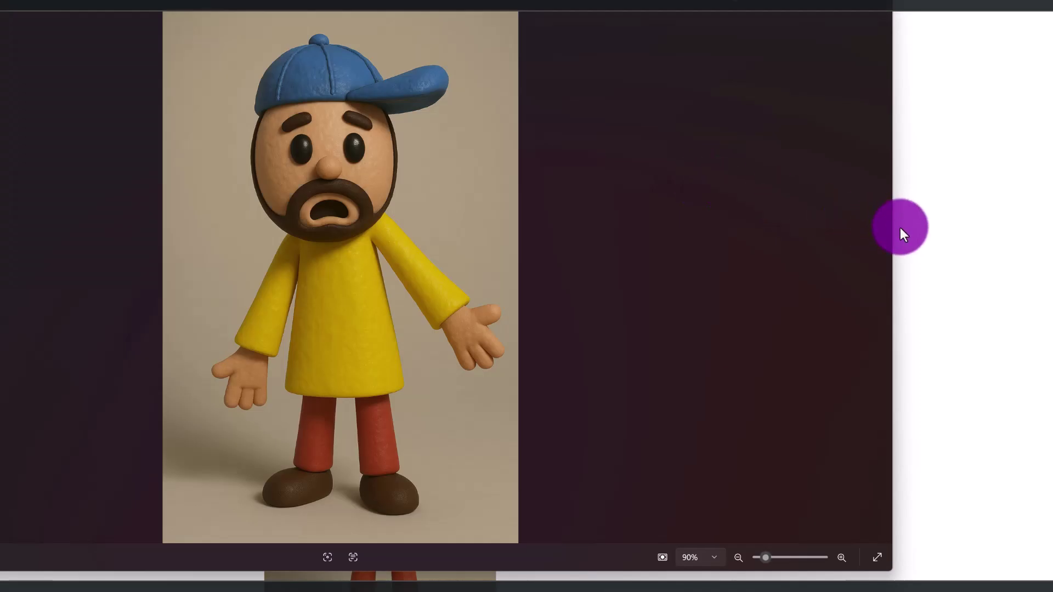
left_click_drag(901, 228, 157, 202)
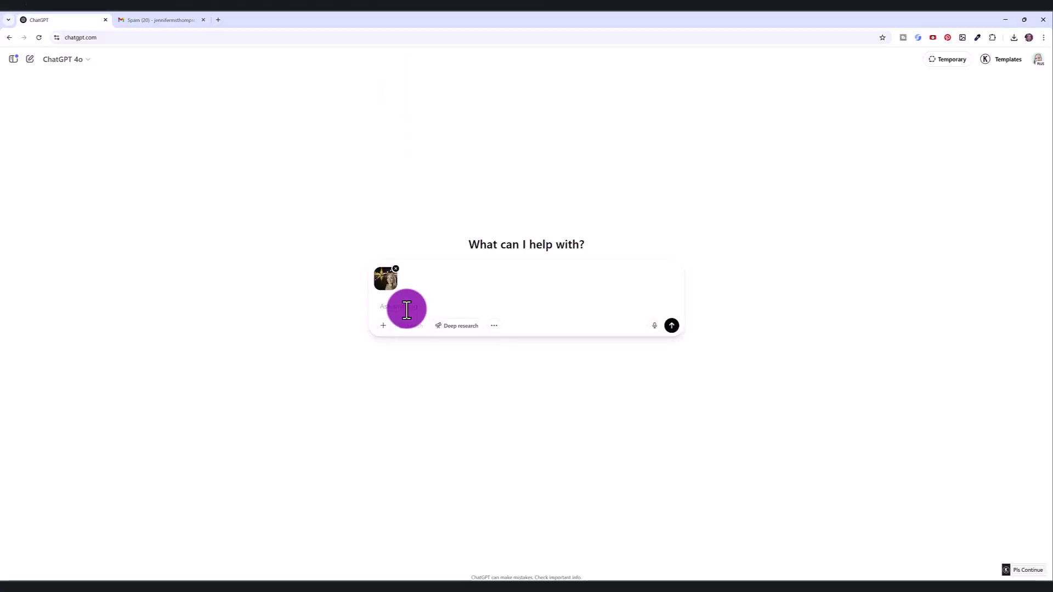
Ask ChatGPT to transform the attached photo into a cartoon for a business logo.
left_click(407, 311)
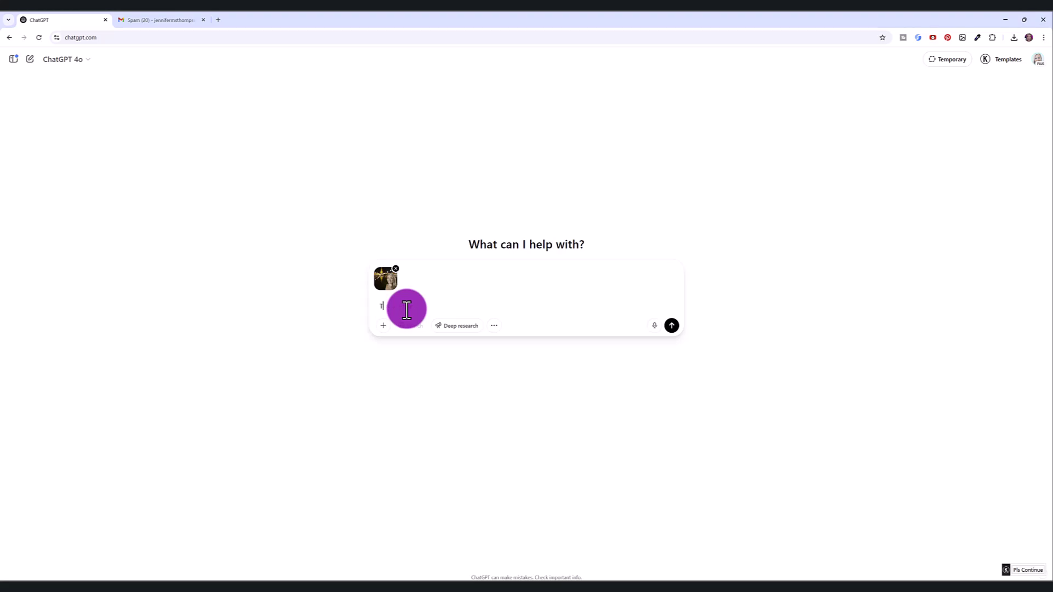
type("Transform this image into a cartoon to be used in a busine")
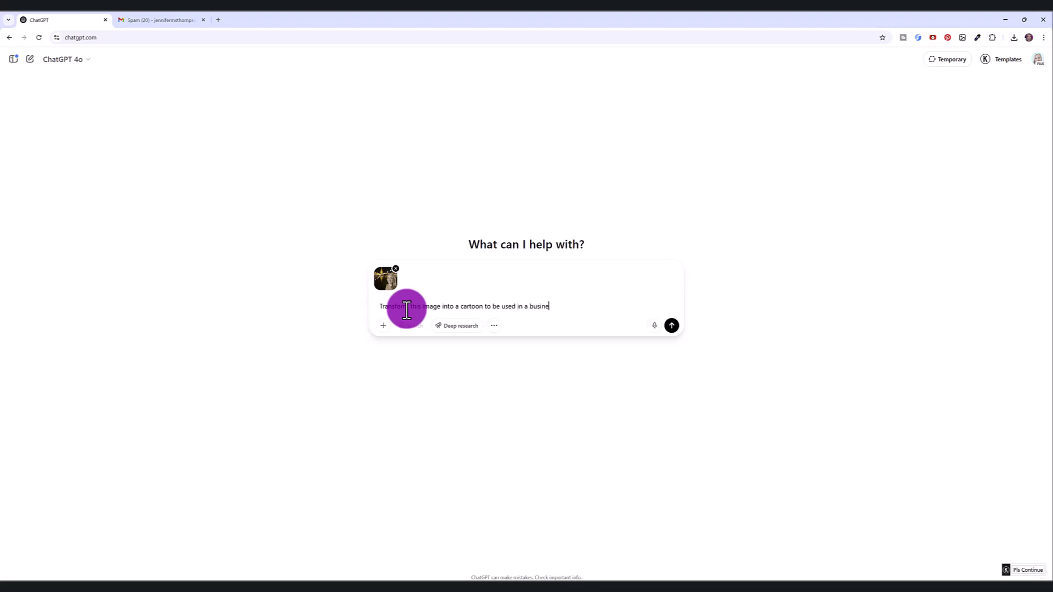
type("ss logo")
left_click(672, 324)
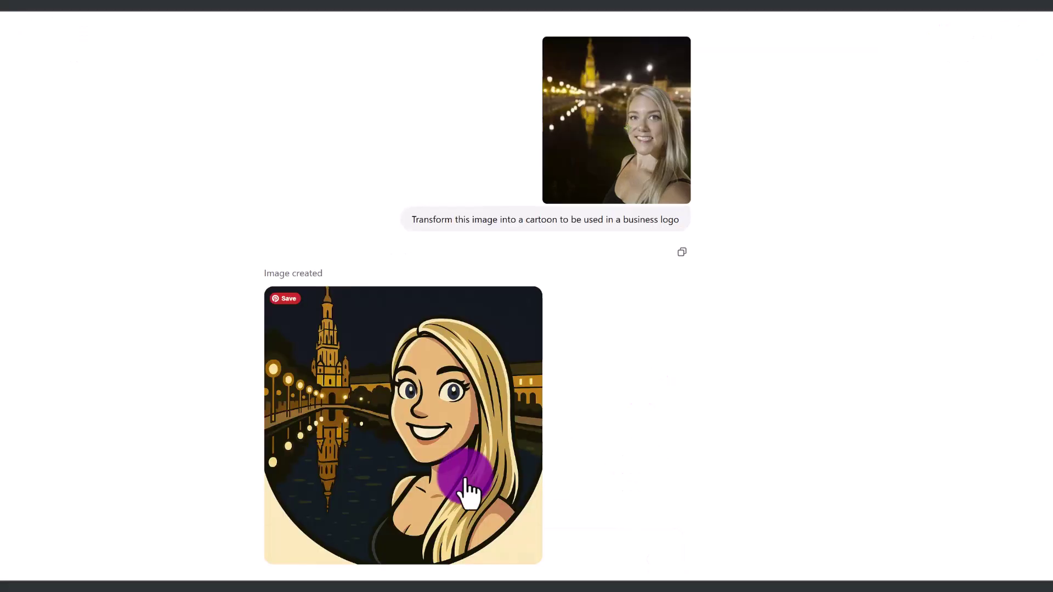
mouse_move(465, 490)
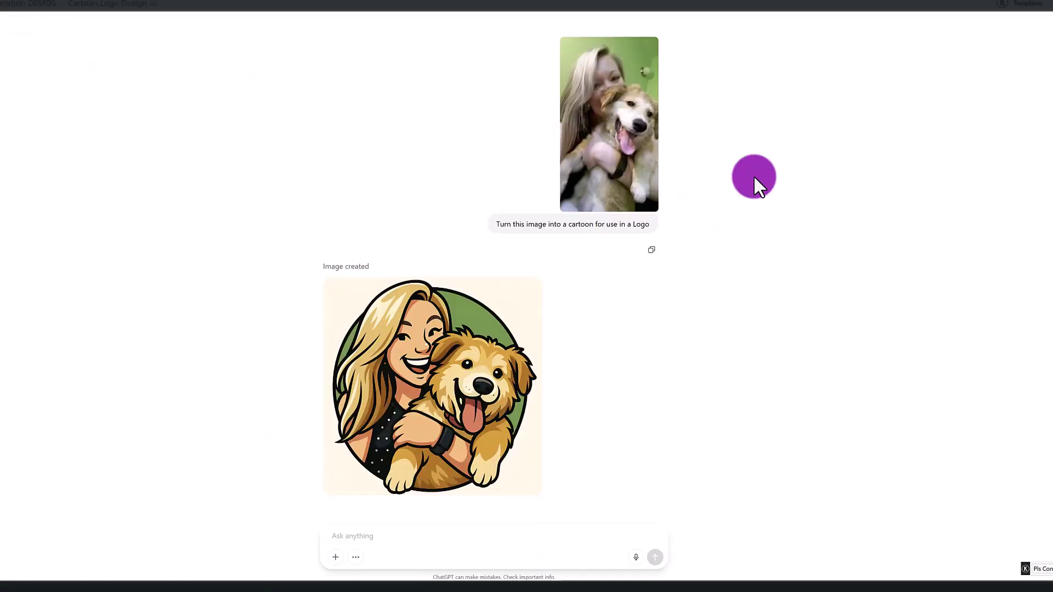
left_click(626, 128)
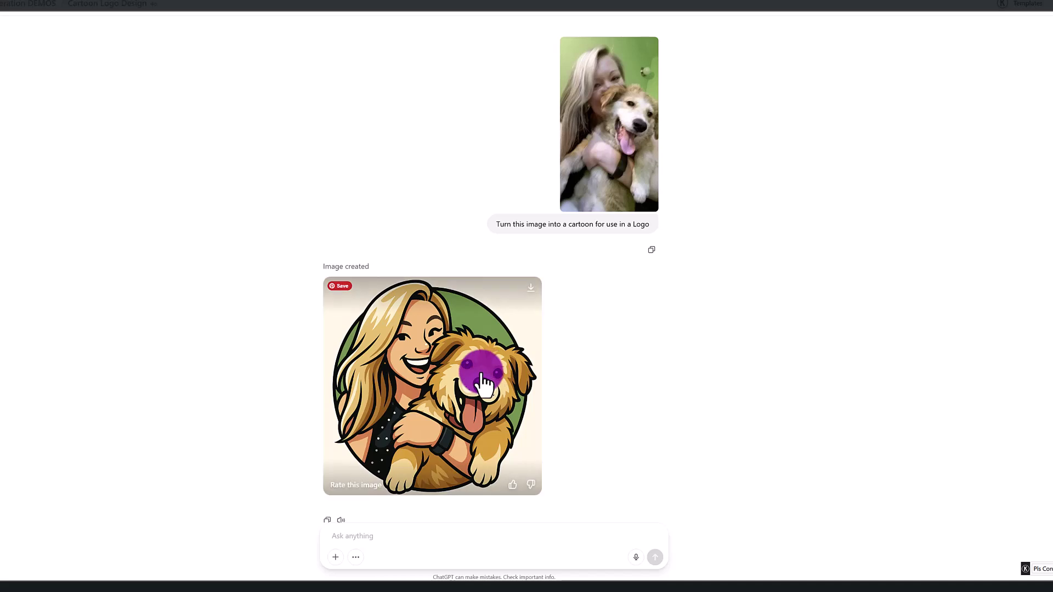
left_click(518, 369)
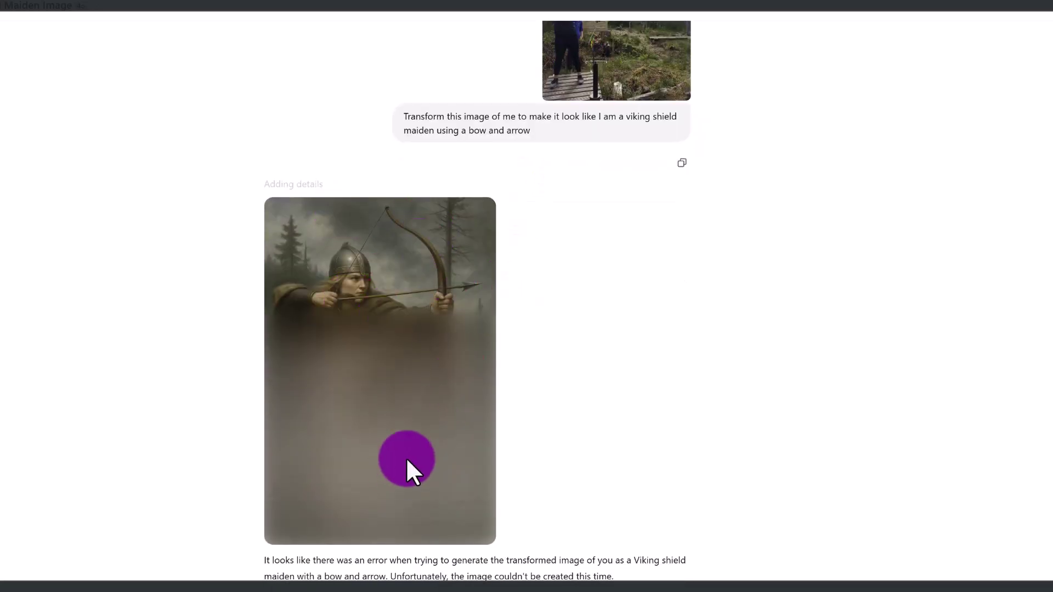
Enlarge the retried Viking archer image, then scroll down to the face-preserving follow-up.
scroll(407, 439, "up", 2)
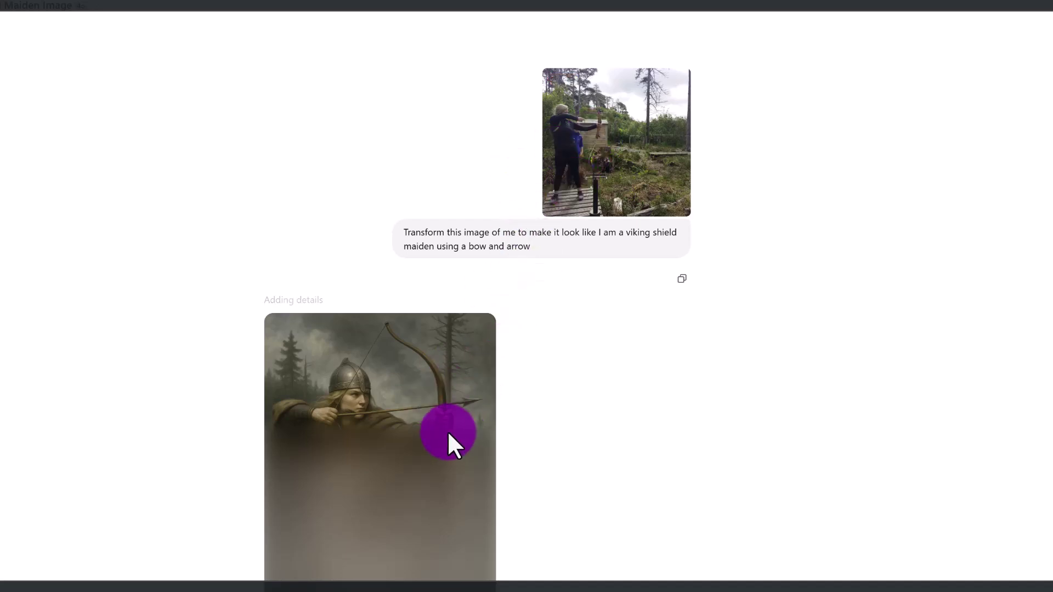
scroll(416, 442, "down", 8)
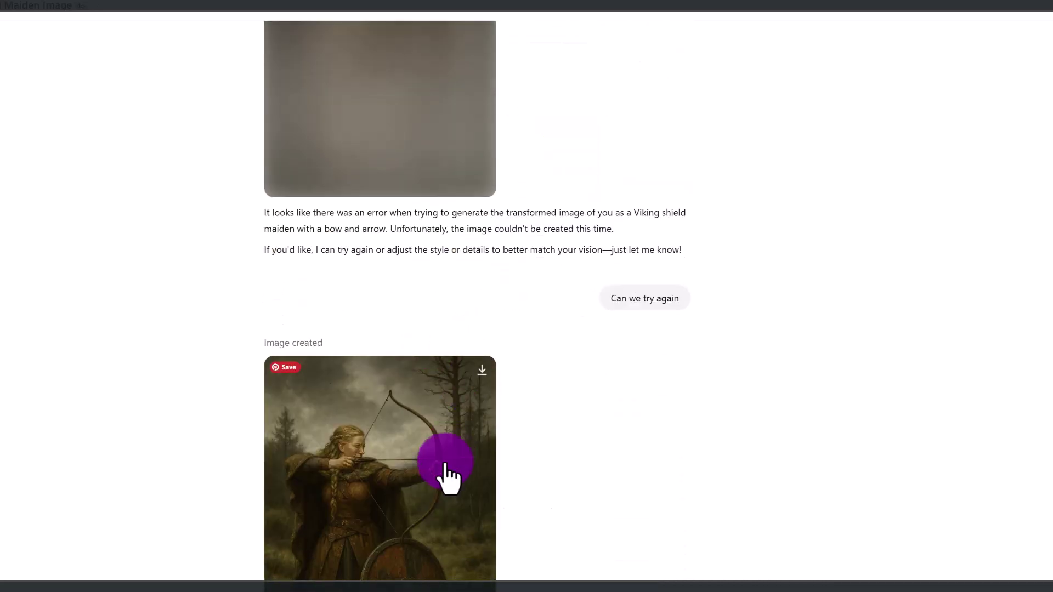
left_click(445, 465)
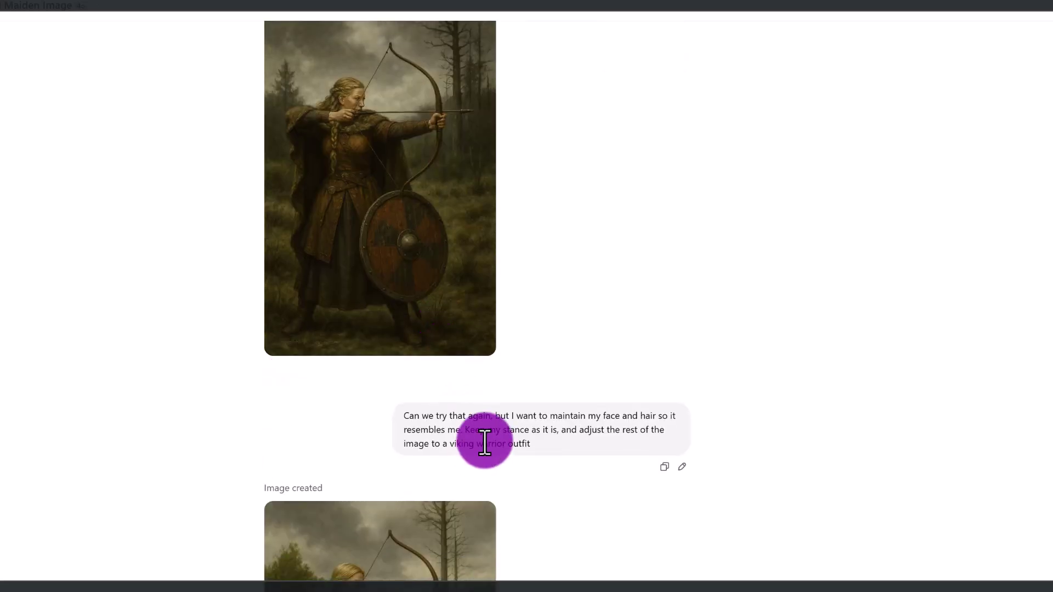
scroll(602, 419, "down", 1)
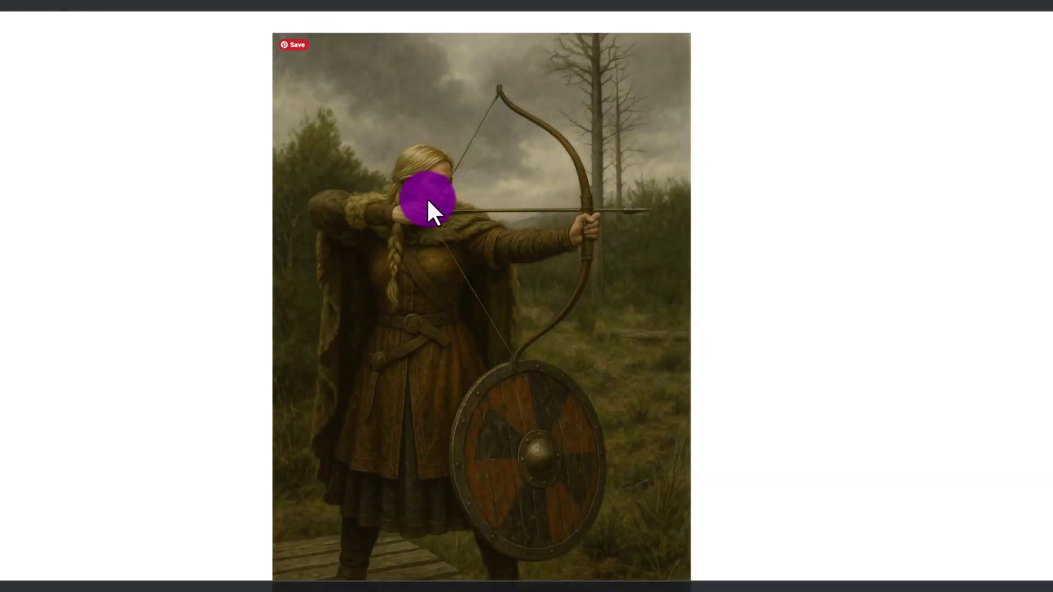
right_click(433, 203)
left_click(455, 177)
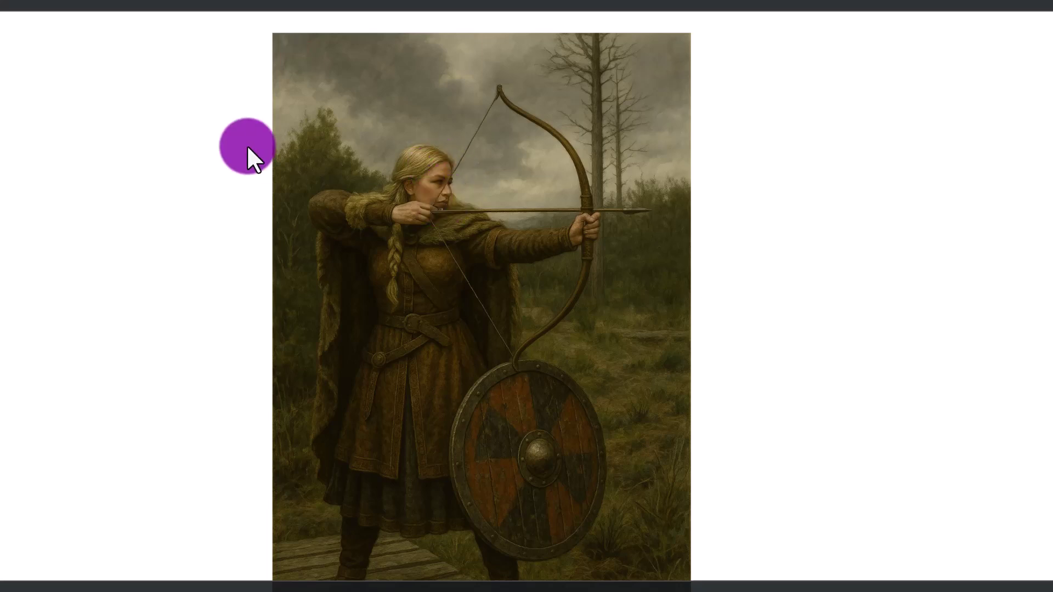
left_click(191, 174)
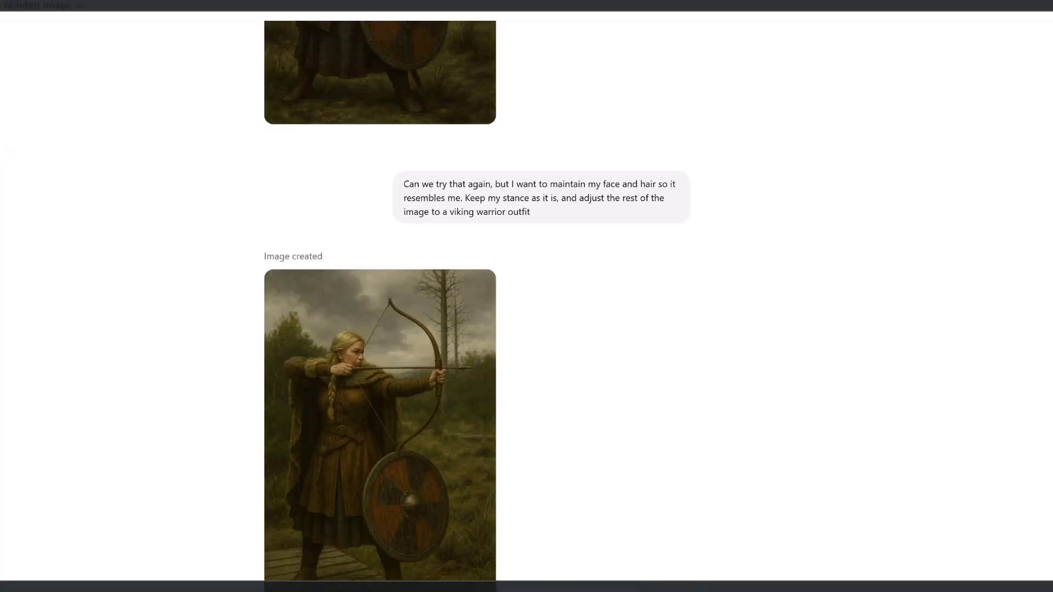
scroll(454, 445, "down", 1)
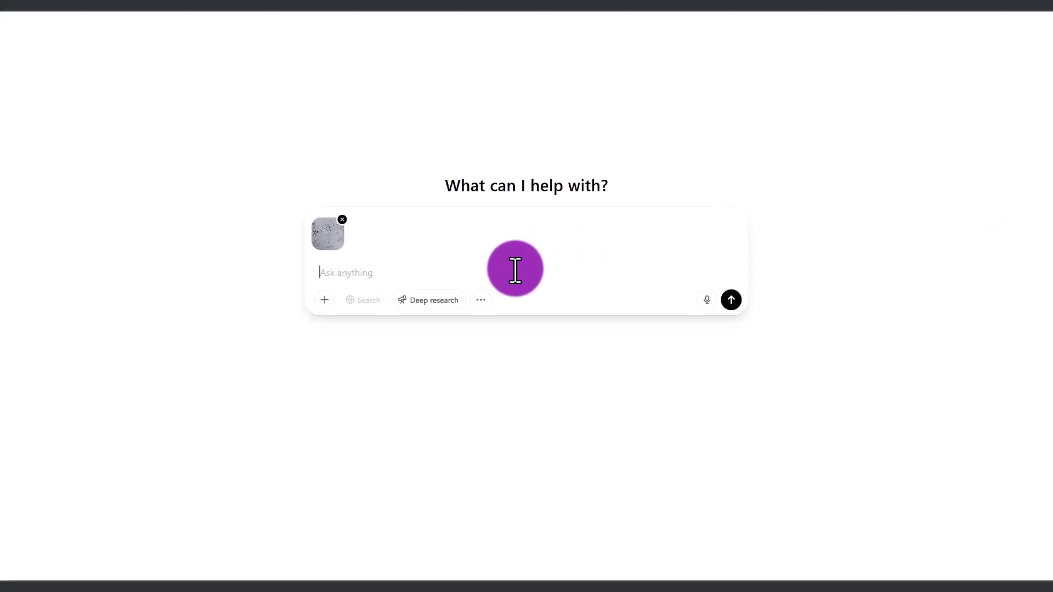
Ask ChatGPT to read the sketch's text, then request a colour comic conversion of it.
type("Can you under")
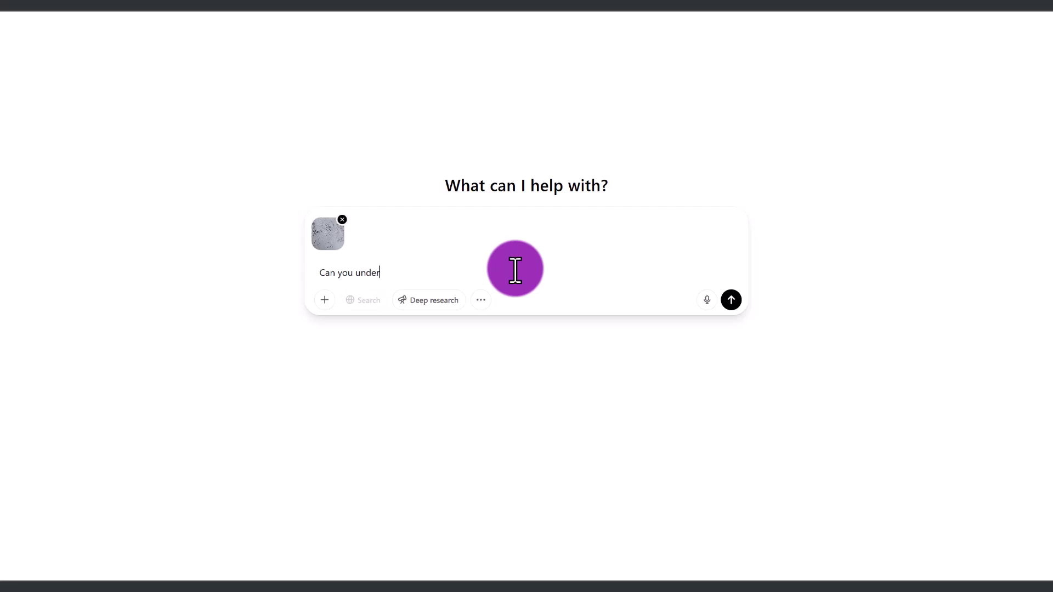
key("Return")
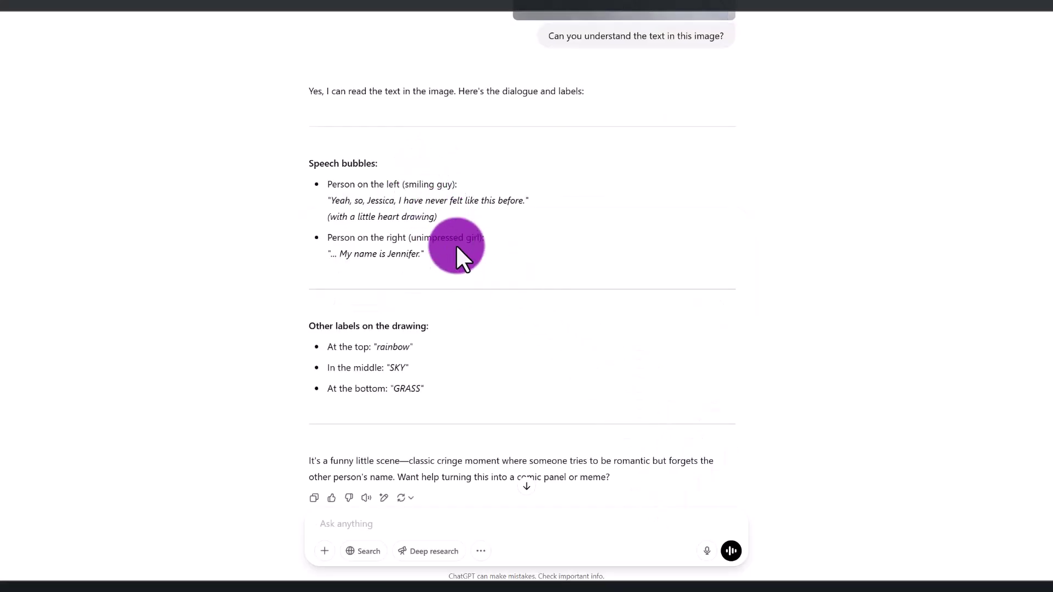
type("Yes! Please convert this image into a comic for me. I want the speech bubbles to read as they are.. and add images where the other labels are (rainbow, sky background, grass, etc)")
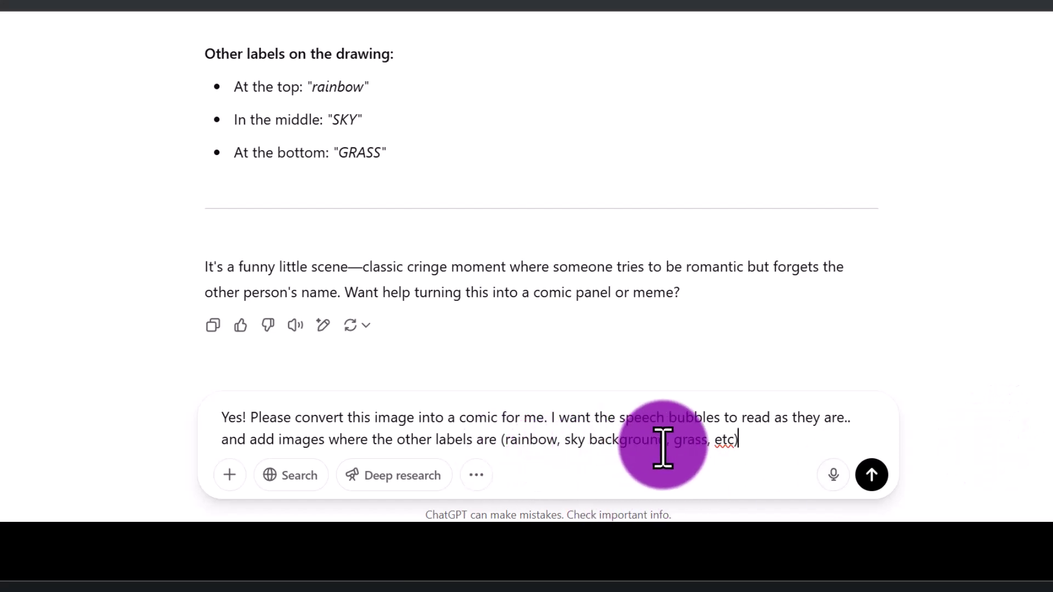
left_click(872, 475)
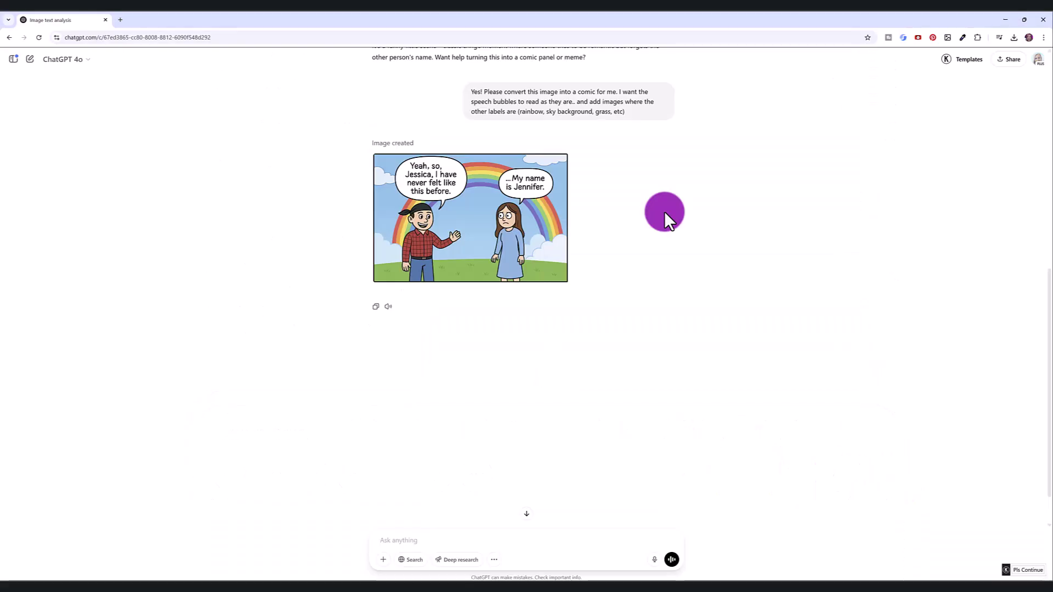
left_click(555, 225)
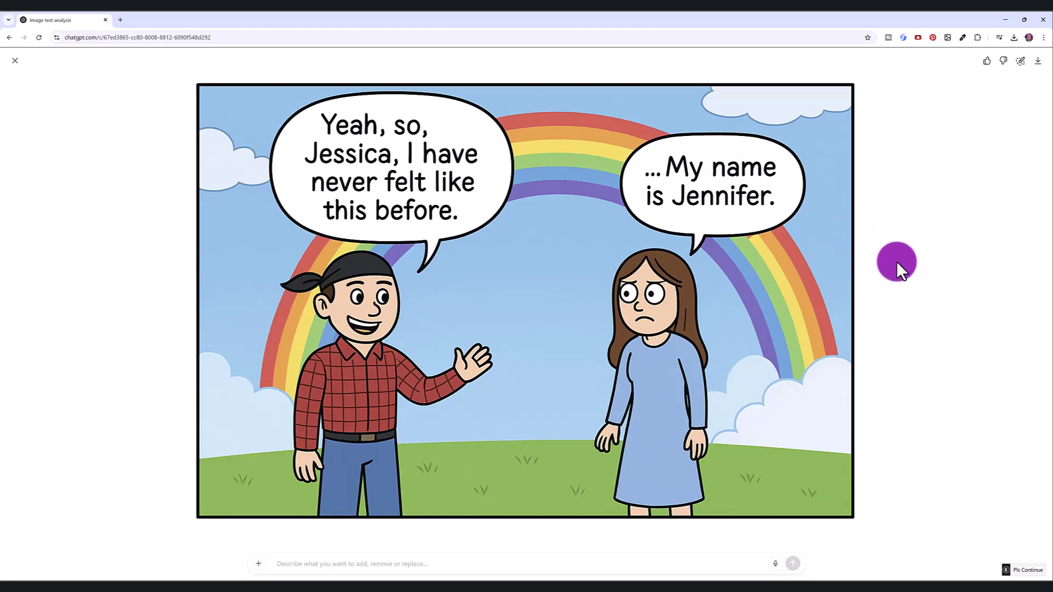
left_click(867, 408)
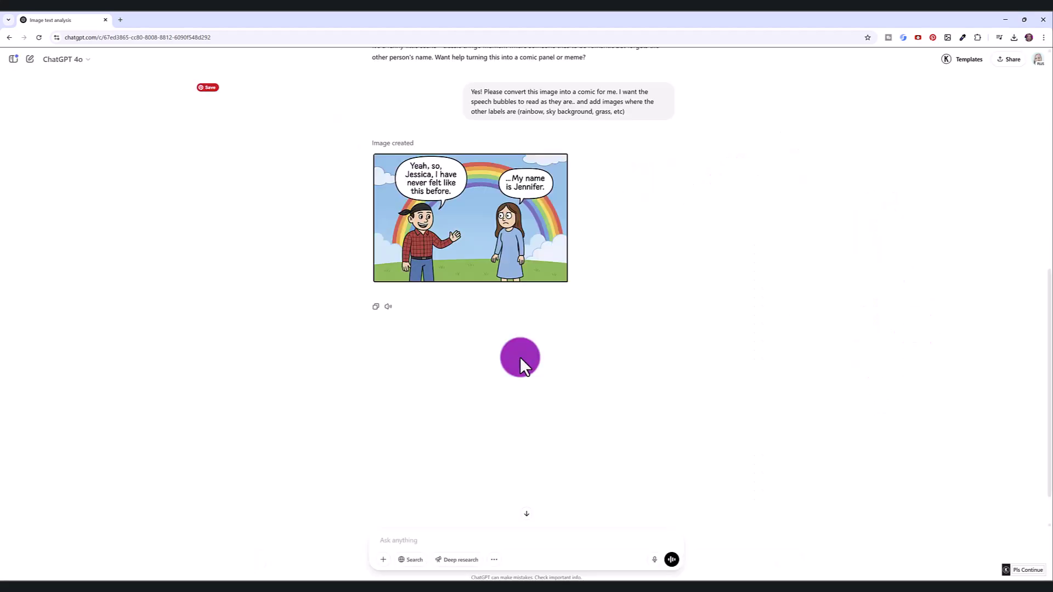
scroll(439, 192, "up", 2)
scroll(390, 384, "down", 4)
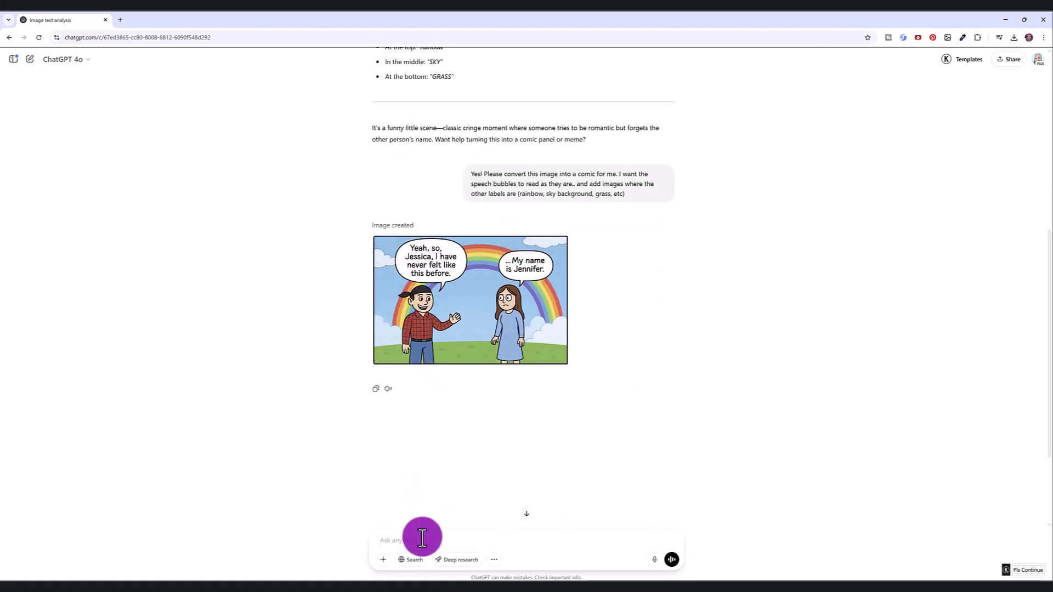
Request a backwards cap and beard for the man; blonde hair, white t-shirt, jeans for the woman.
type("Can we edit the man's hat so it is a backwards baseball cap and give him a")
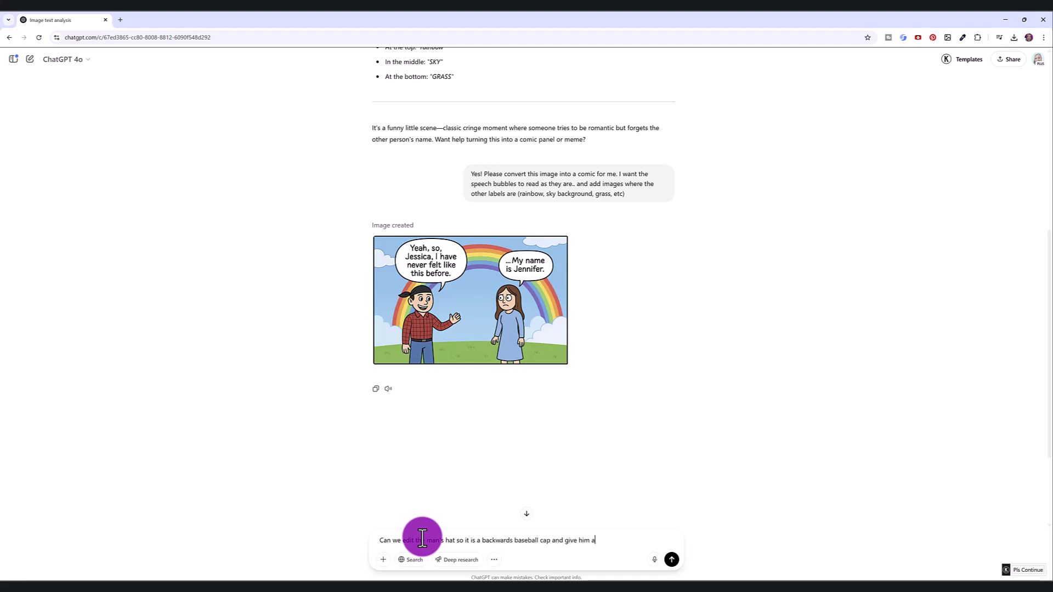
type(" beard. Make Jennifer")
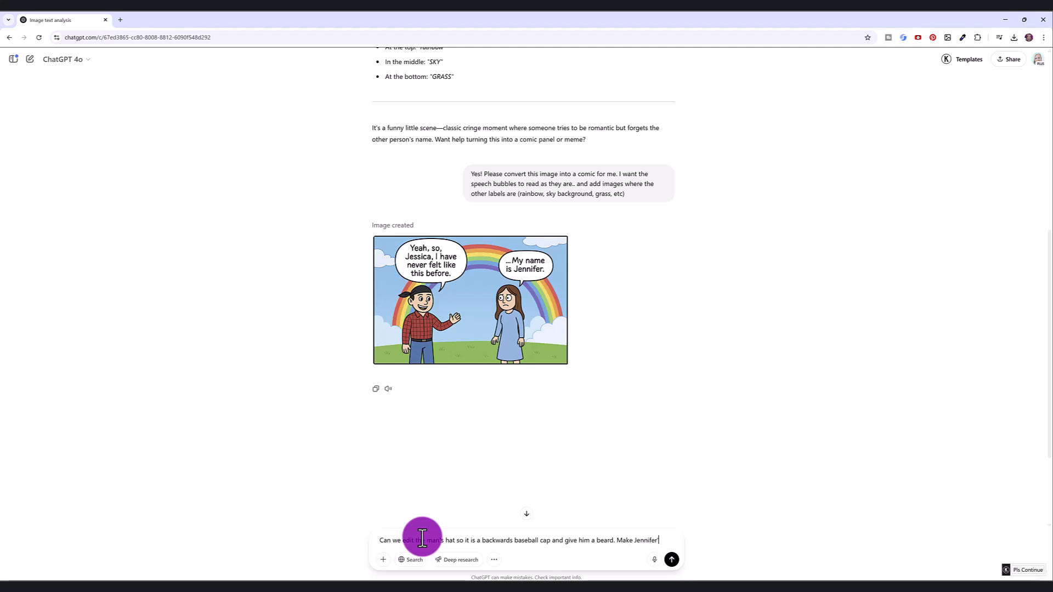
type("'s hair blonde a")
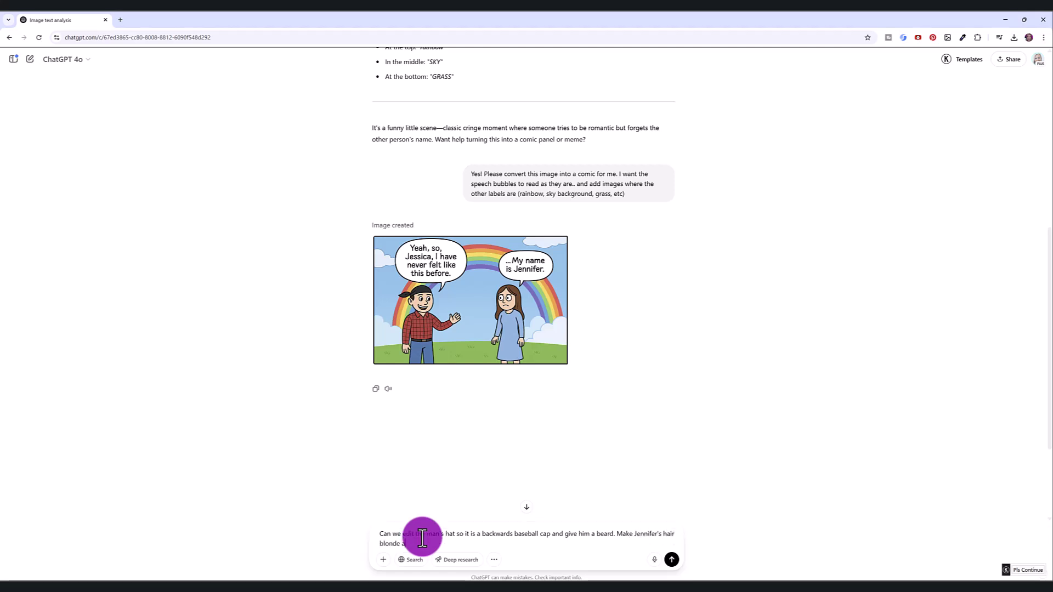
type("nd change her outfit to a white t-s")
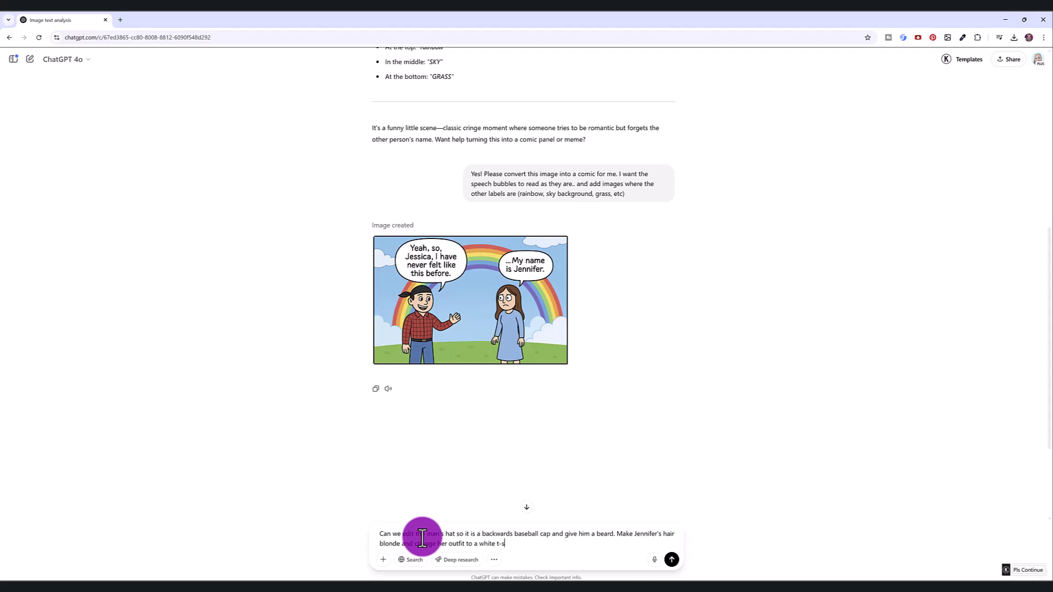
type("hirt with jeans and her hands are on her hips")
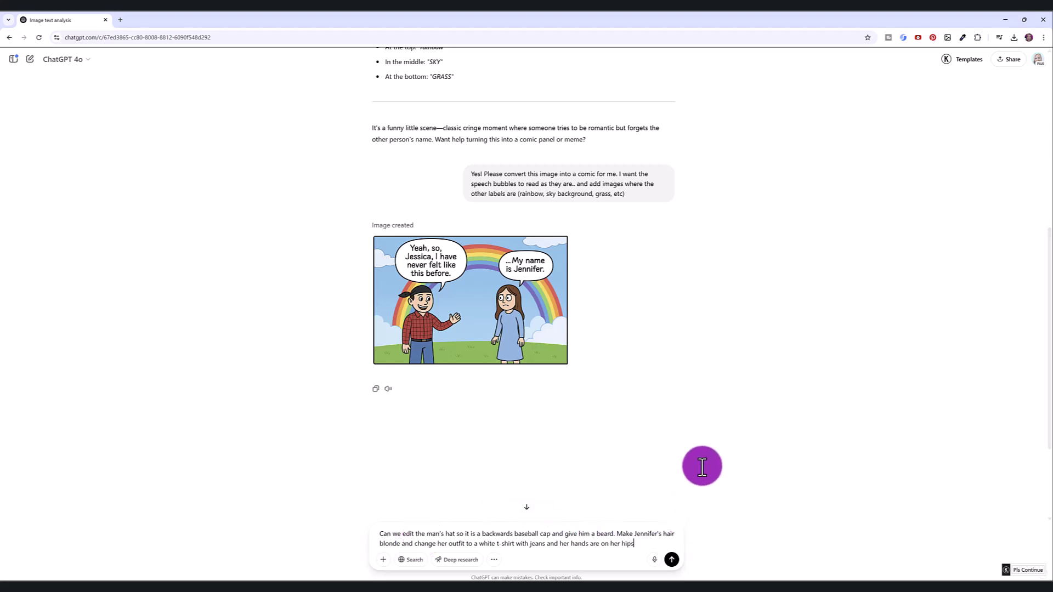
key("Return")
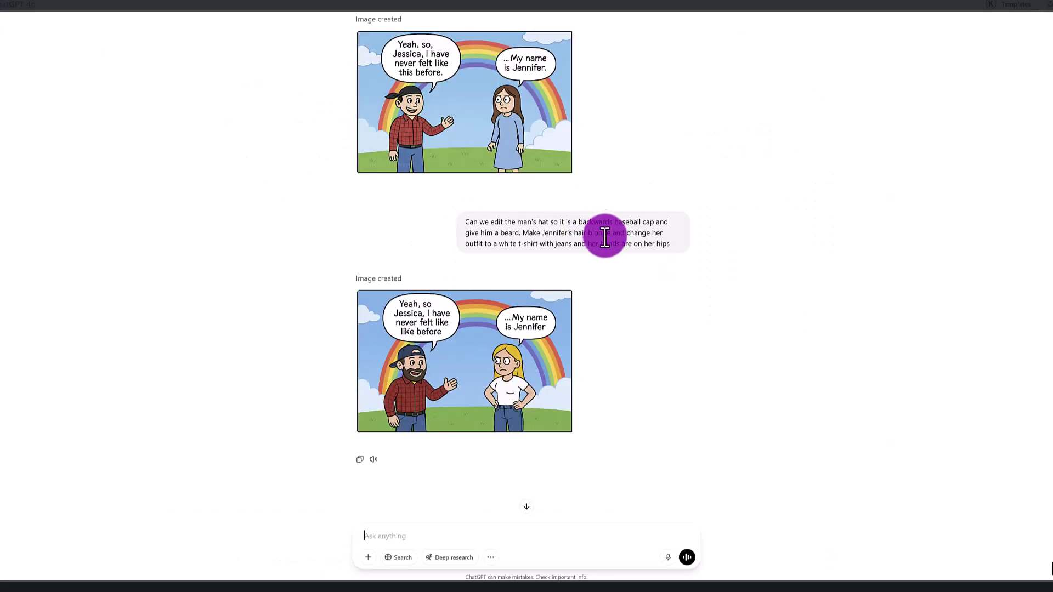
Compare the original sketch in Photos, then enlarge the revised comic in the chat.
scroll(604, 307, "up", 10)
key("alt+Tab")
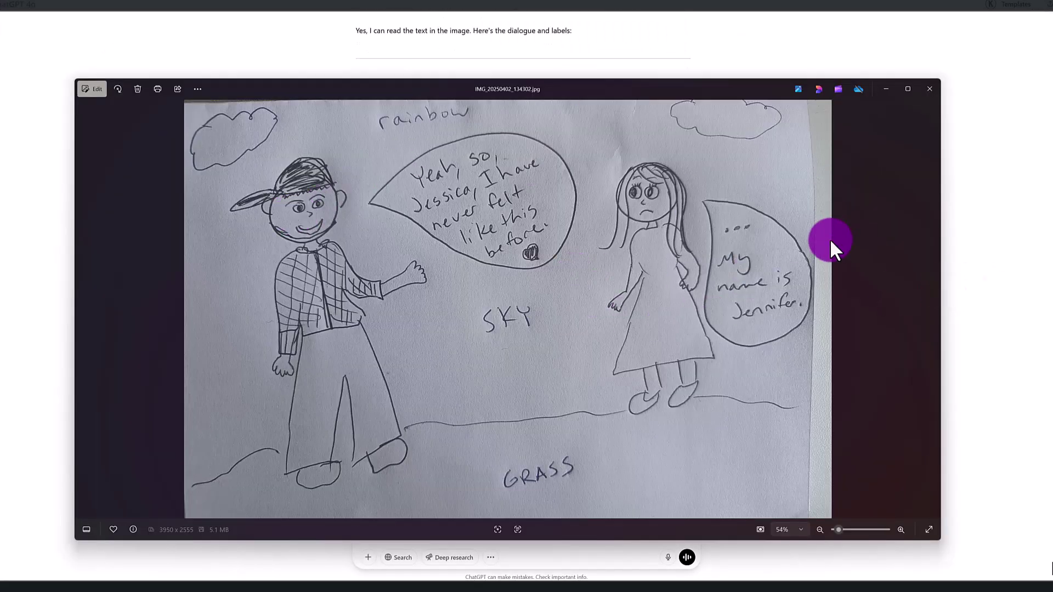
left_click(946, 253)
scroll(548, 371, "down", 10)
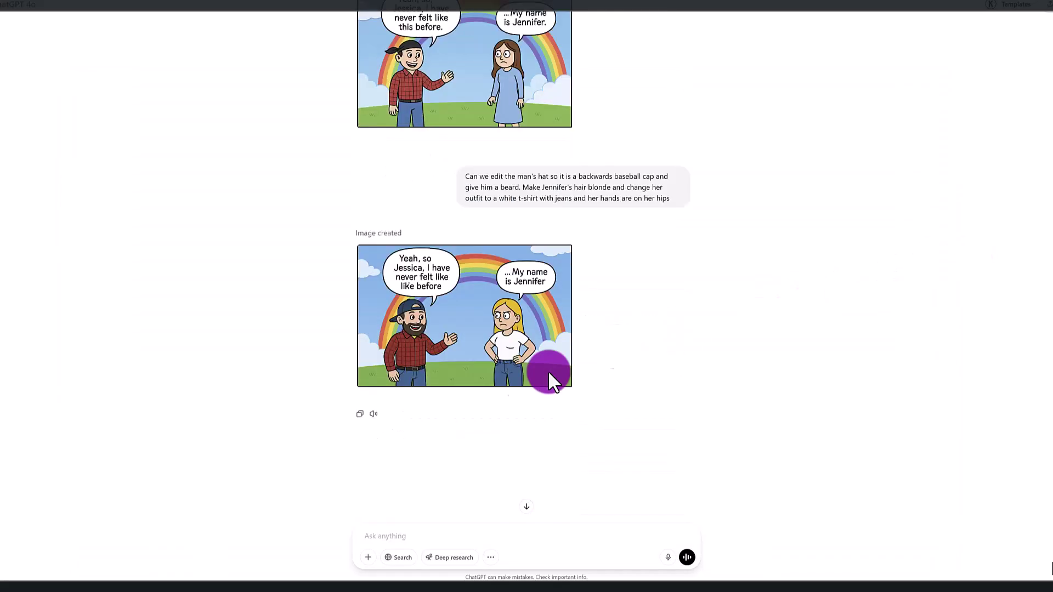
left_click(498, 356)
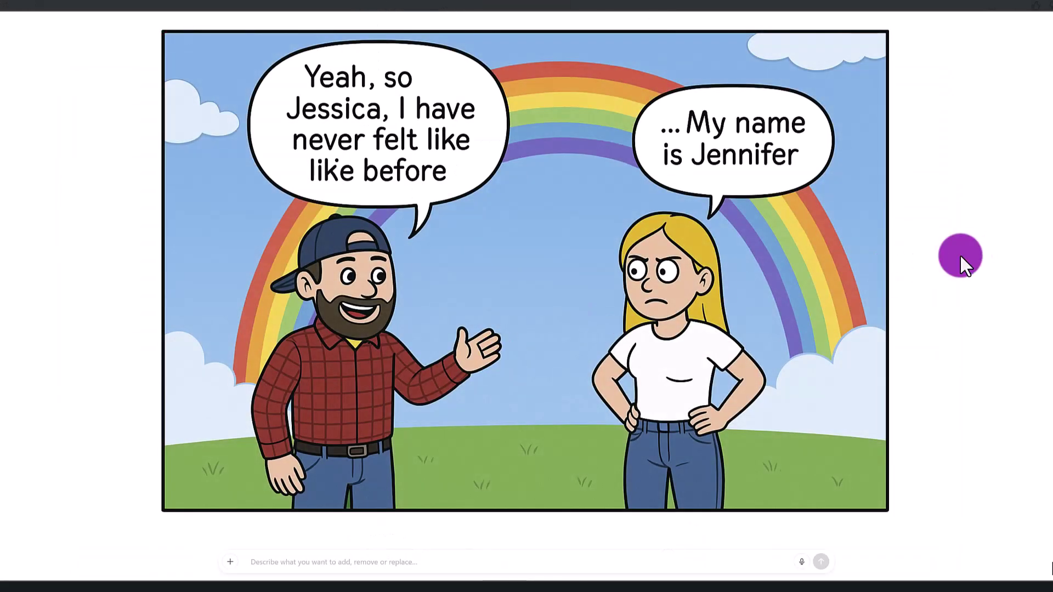